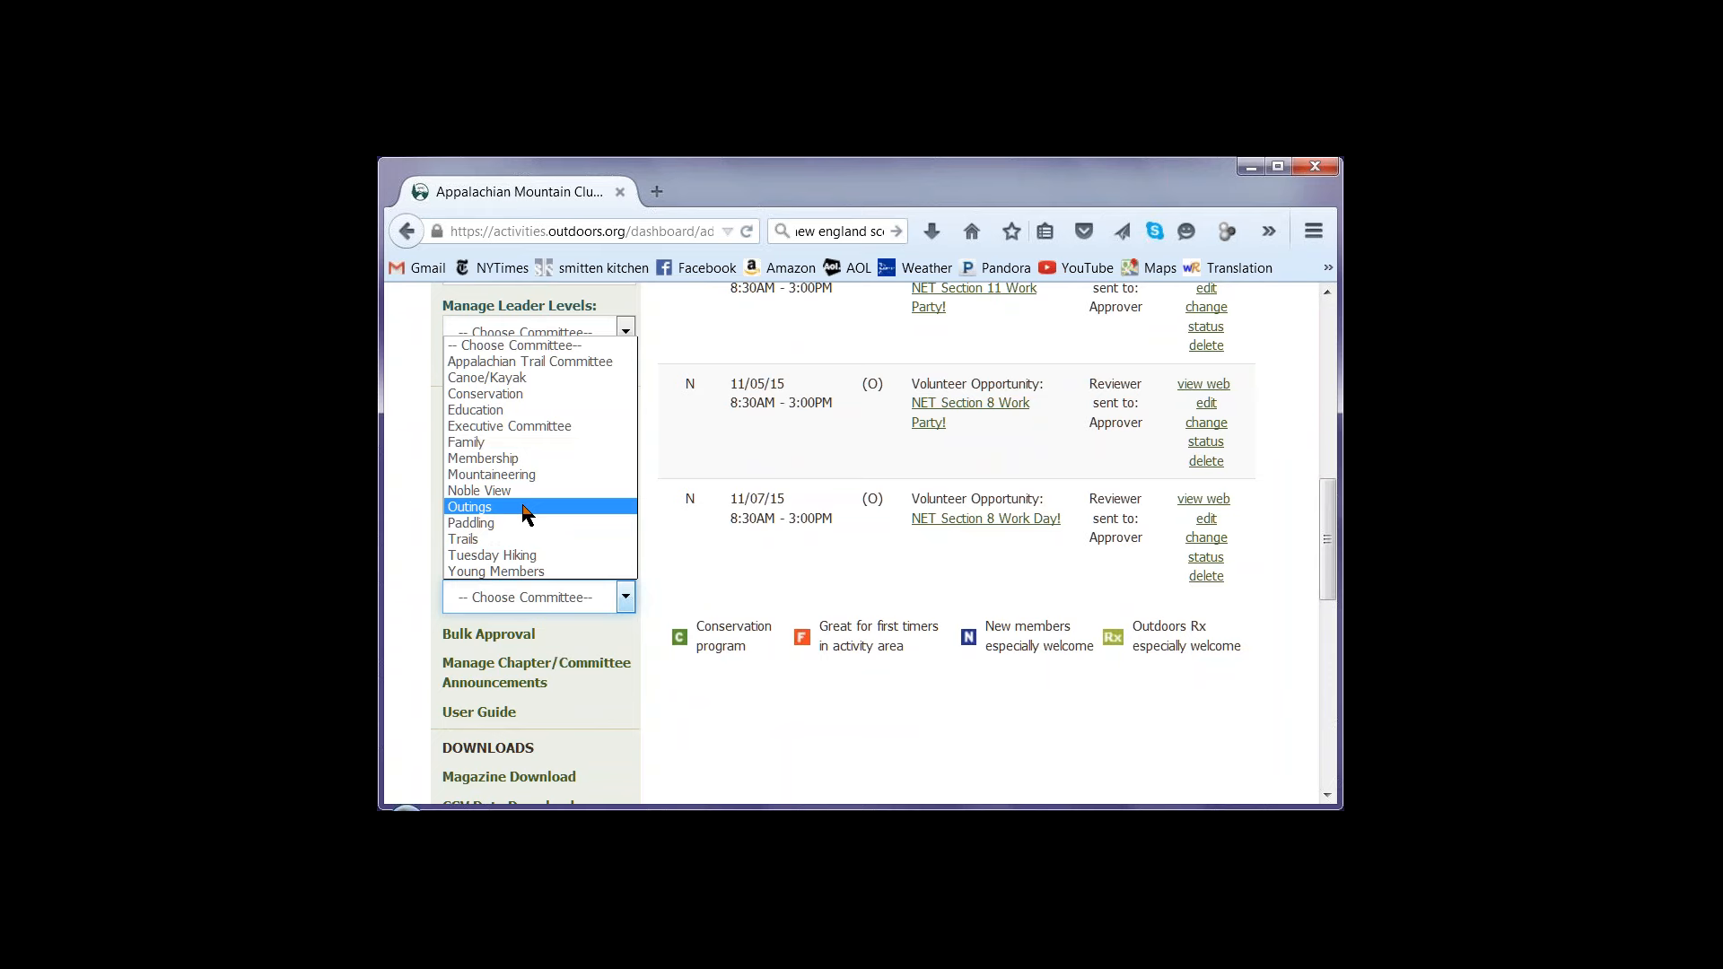
Start adding a new event for the Outings committee
left_click(523, 507)
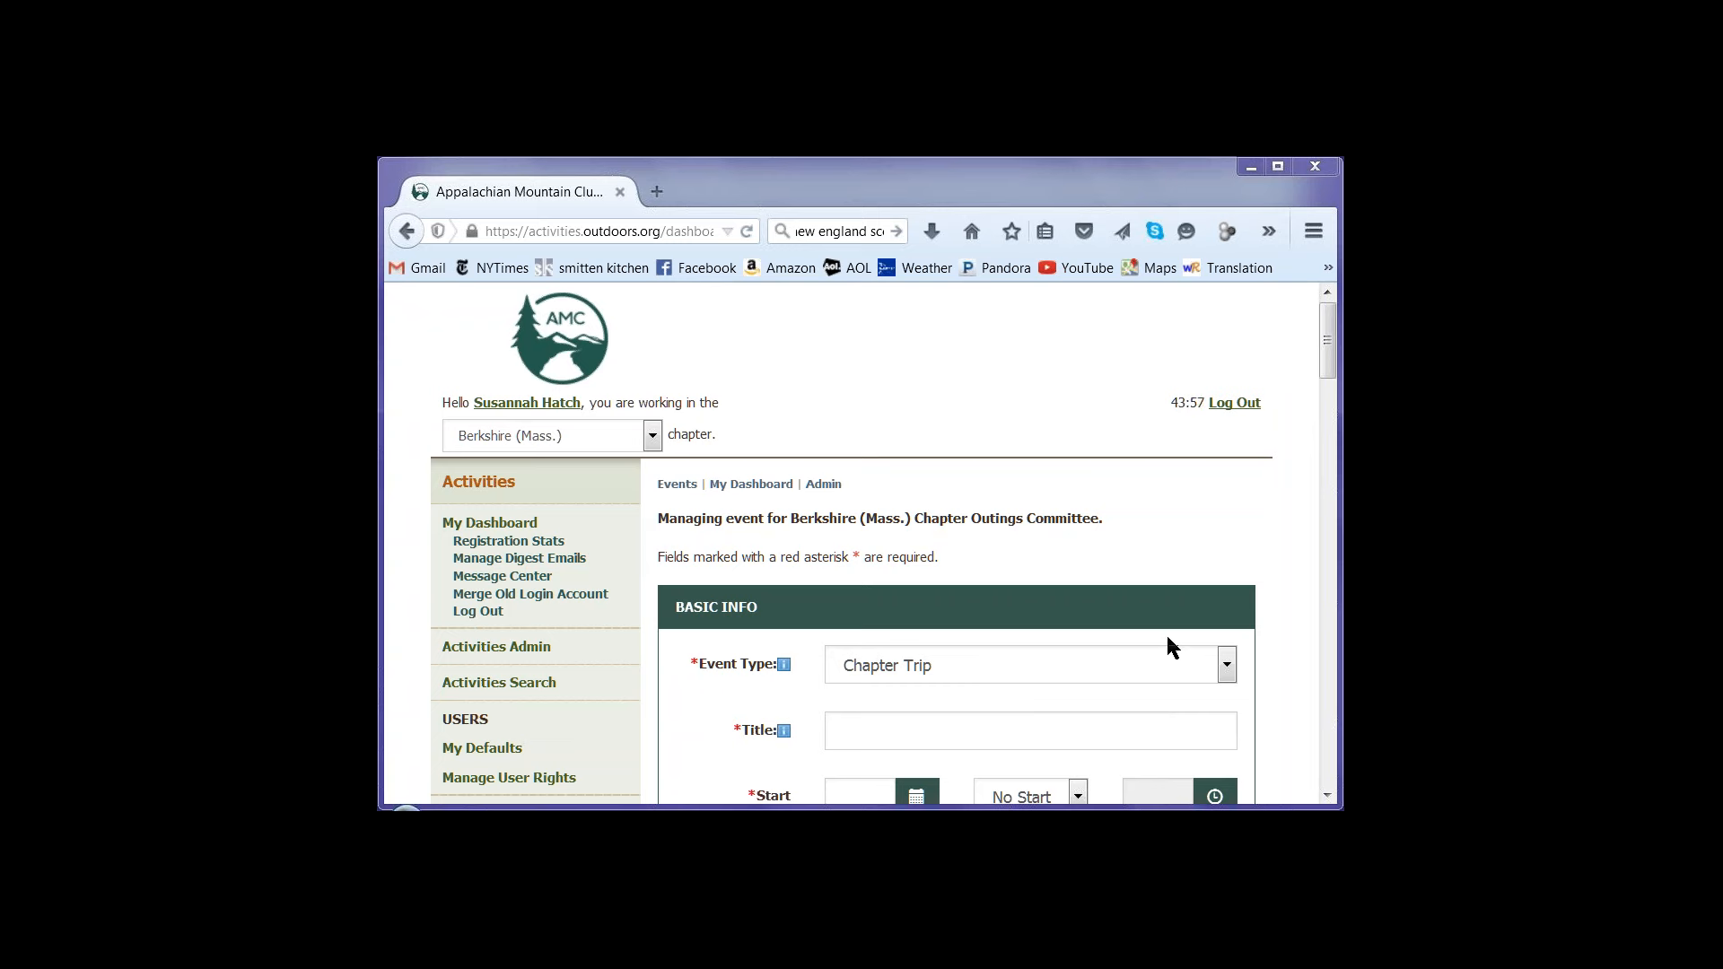
Enter "destination, distance, difficulty" as the event's title
left_click(1085, 742)
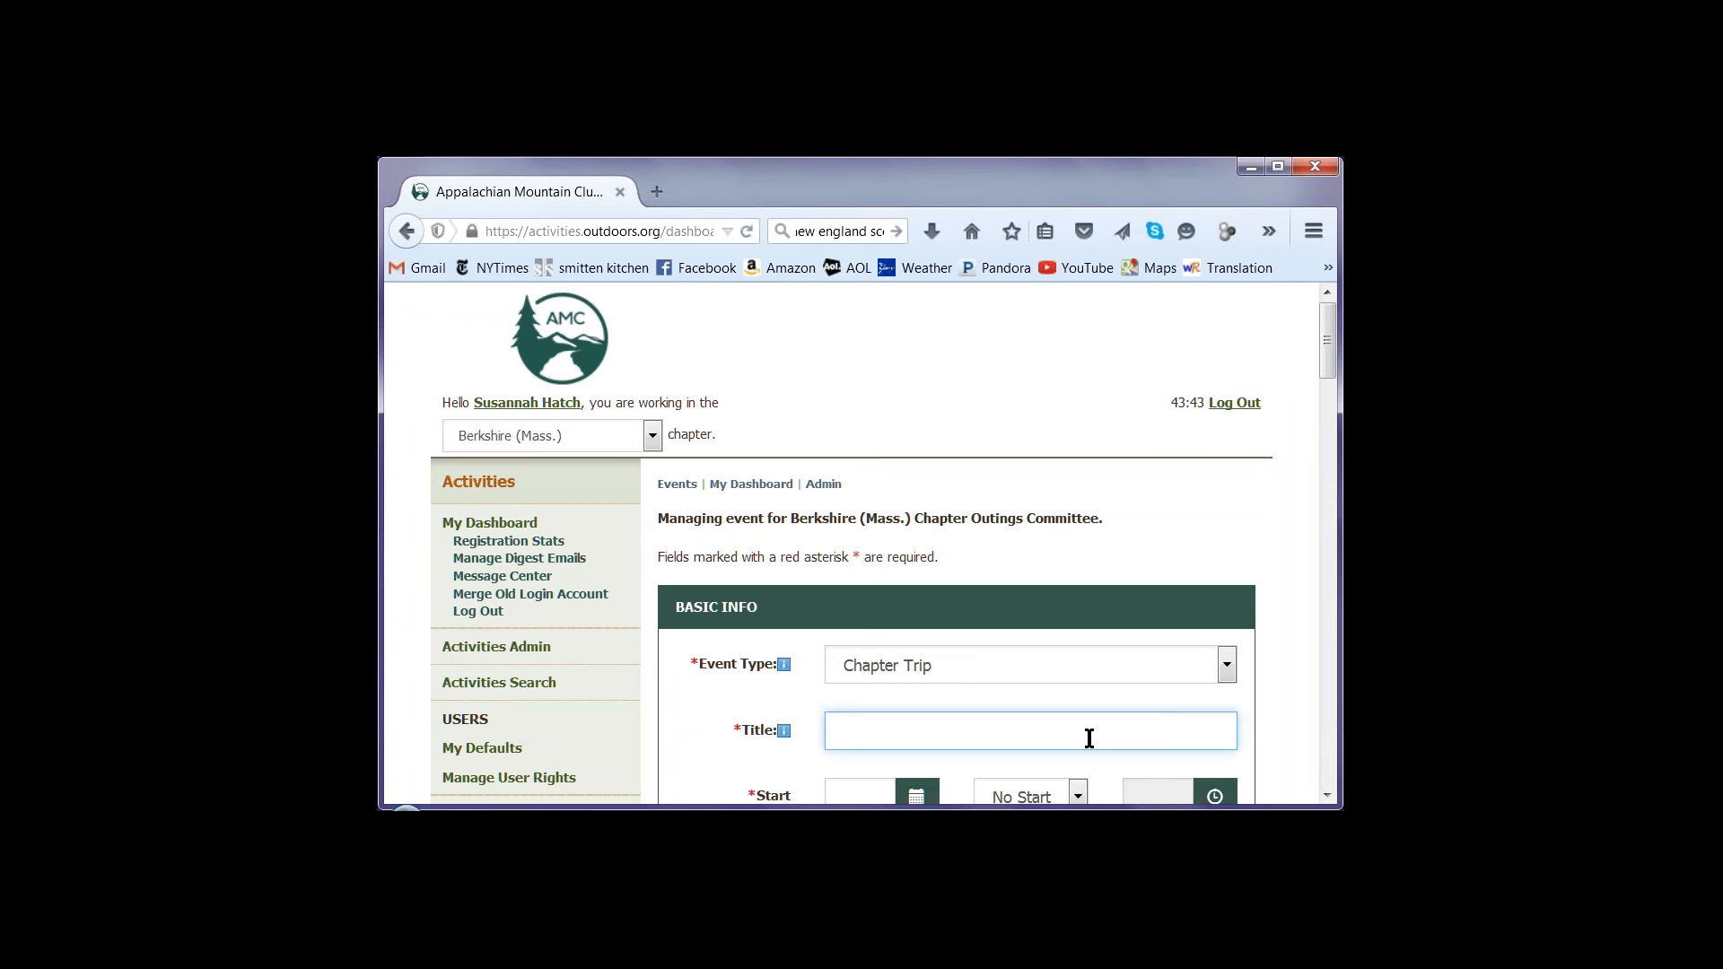
type("destinat")
type("ion, disti")
type("nce")
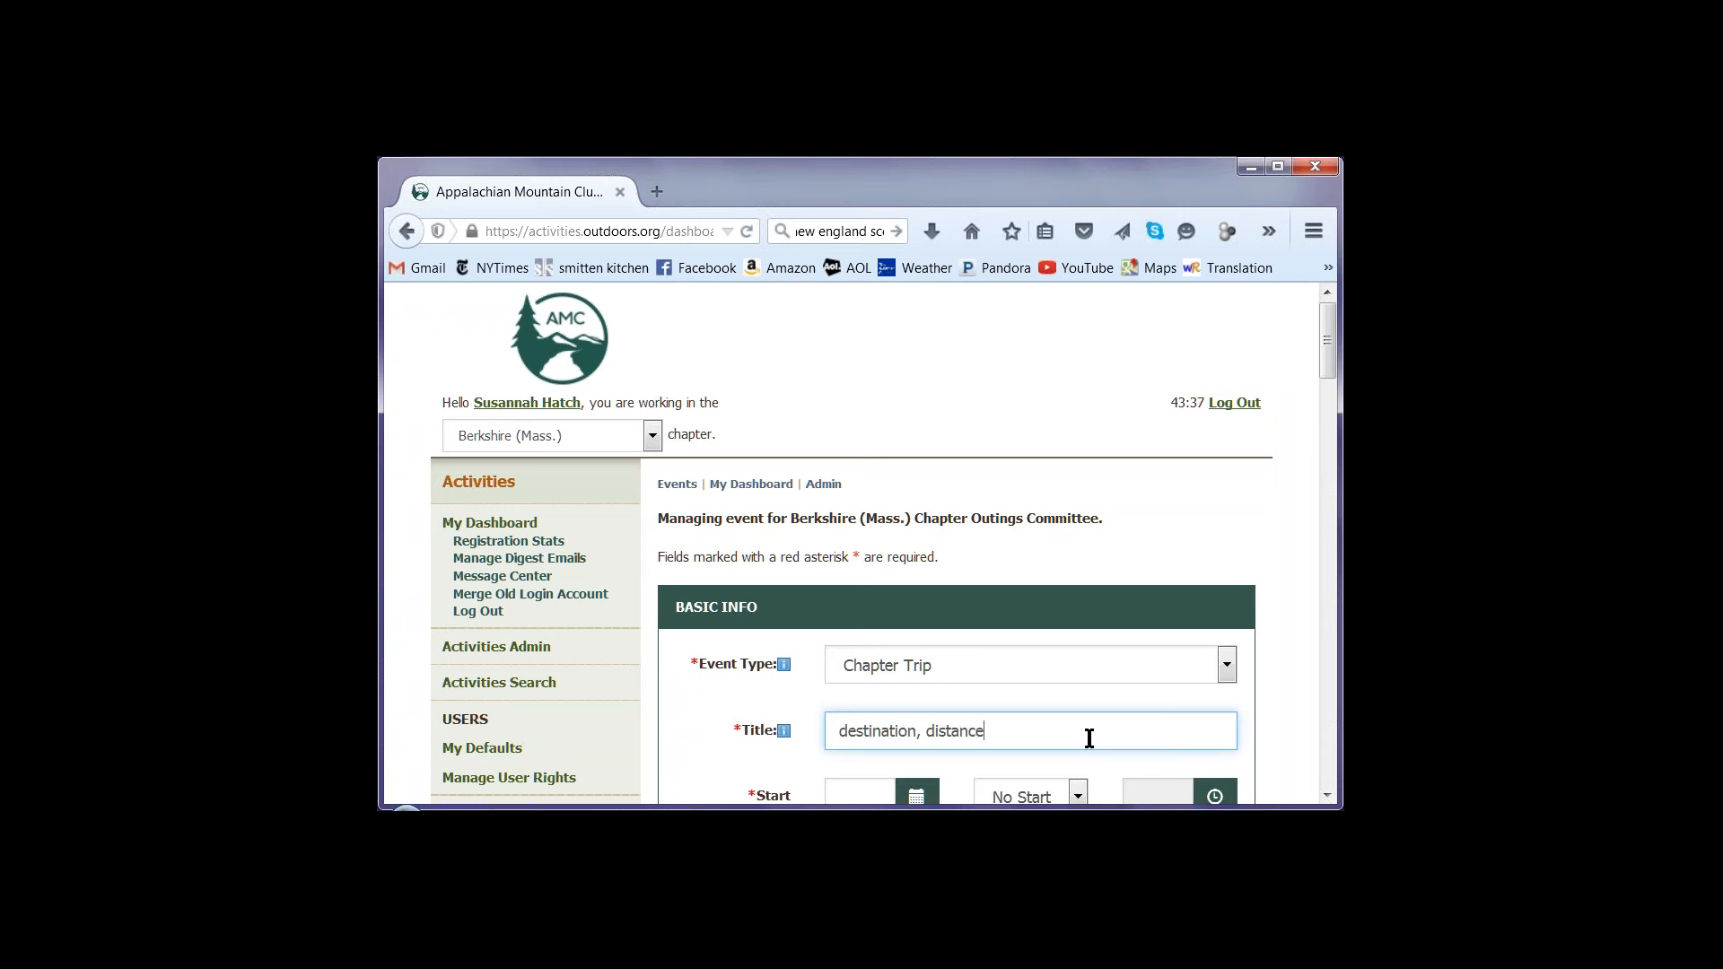
type(", difficulty")
Replace the event's title with "Views and Brews on the NET - Easy 6-mile hike in Amherst"
left_click_drag(1089, 737, 765, 727)
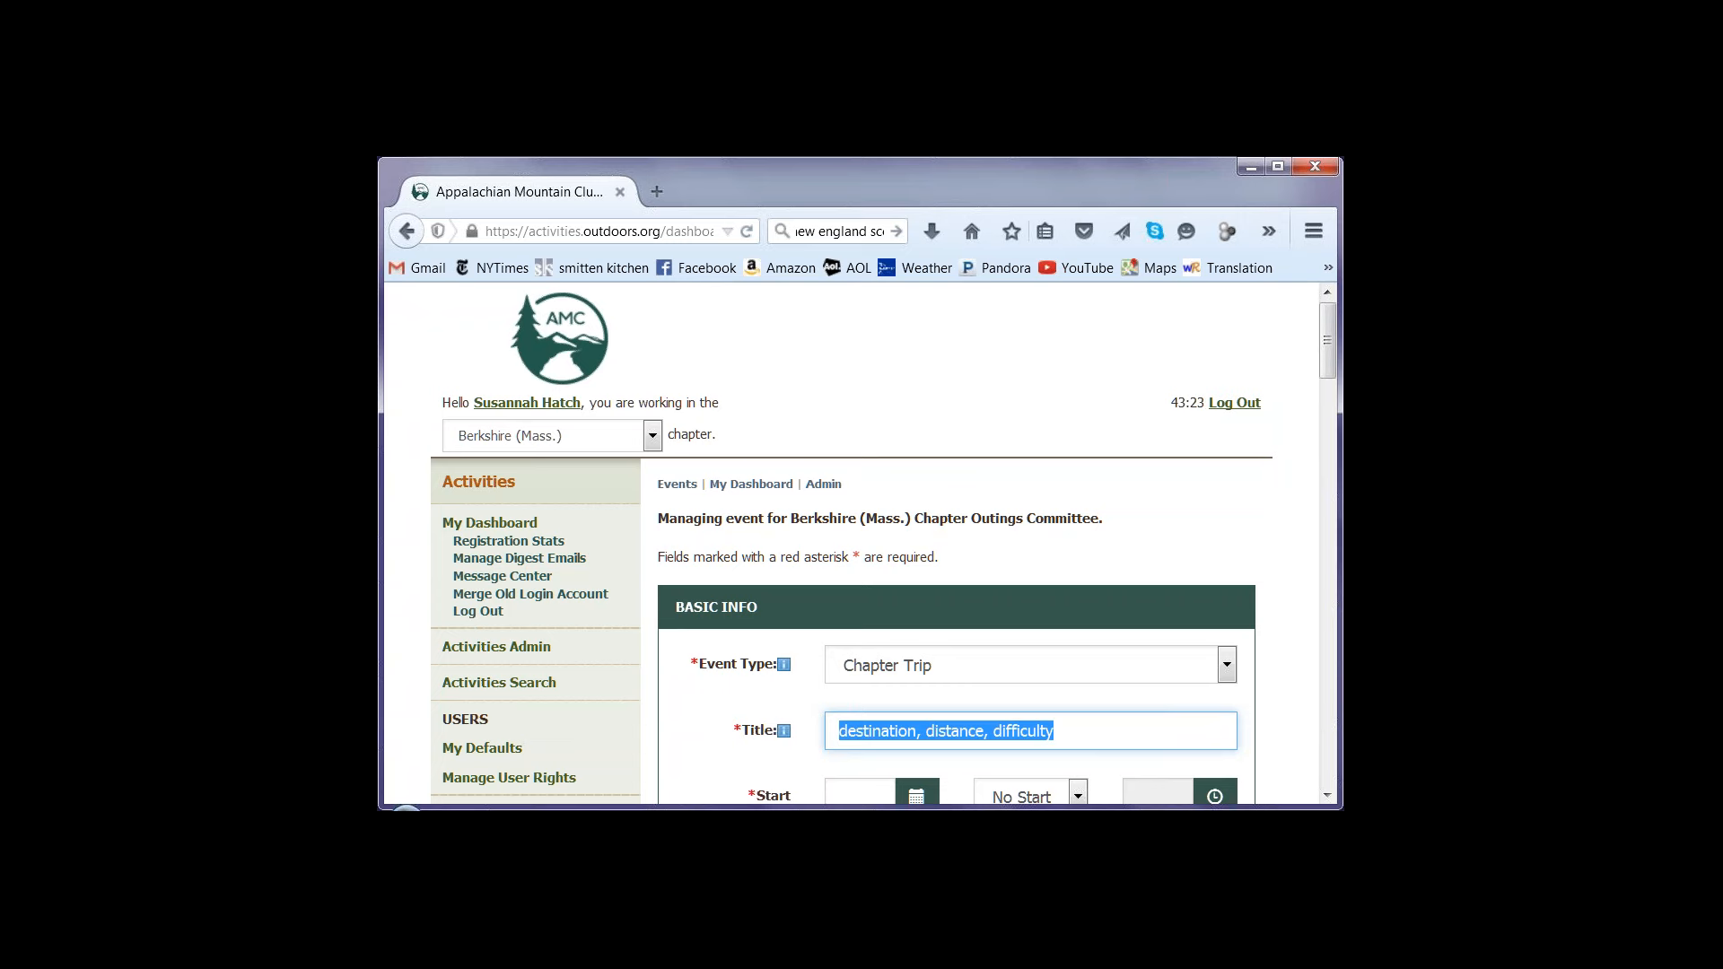
type("Views and ")
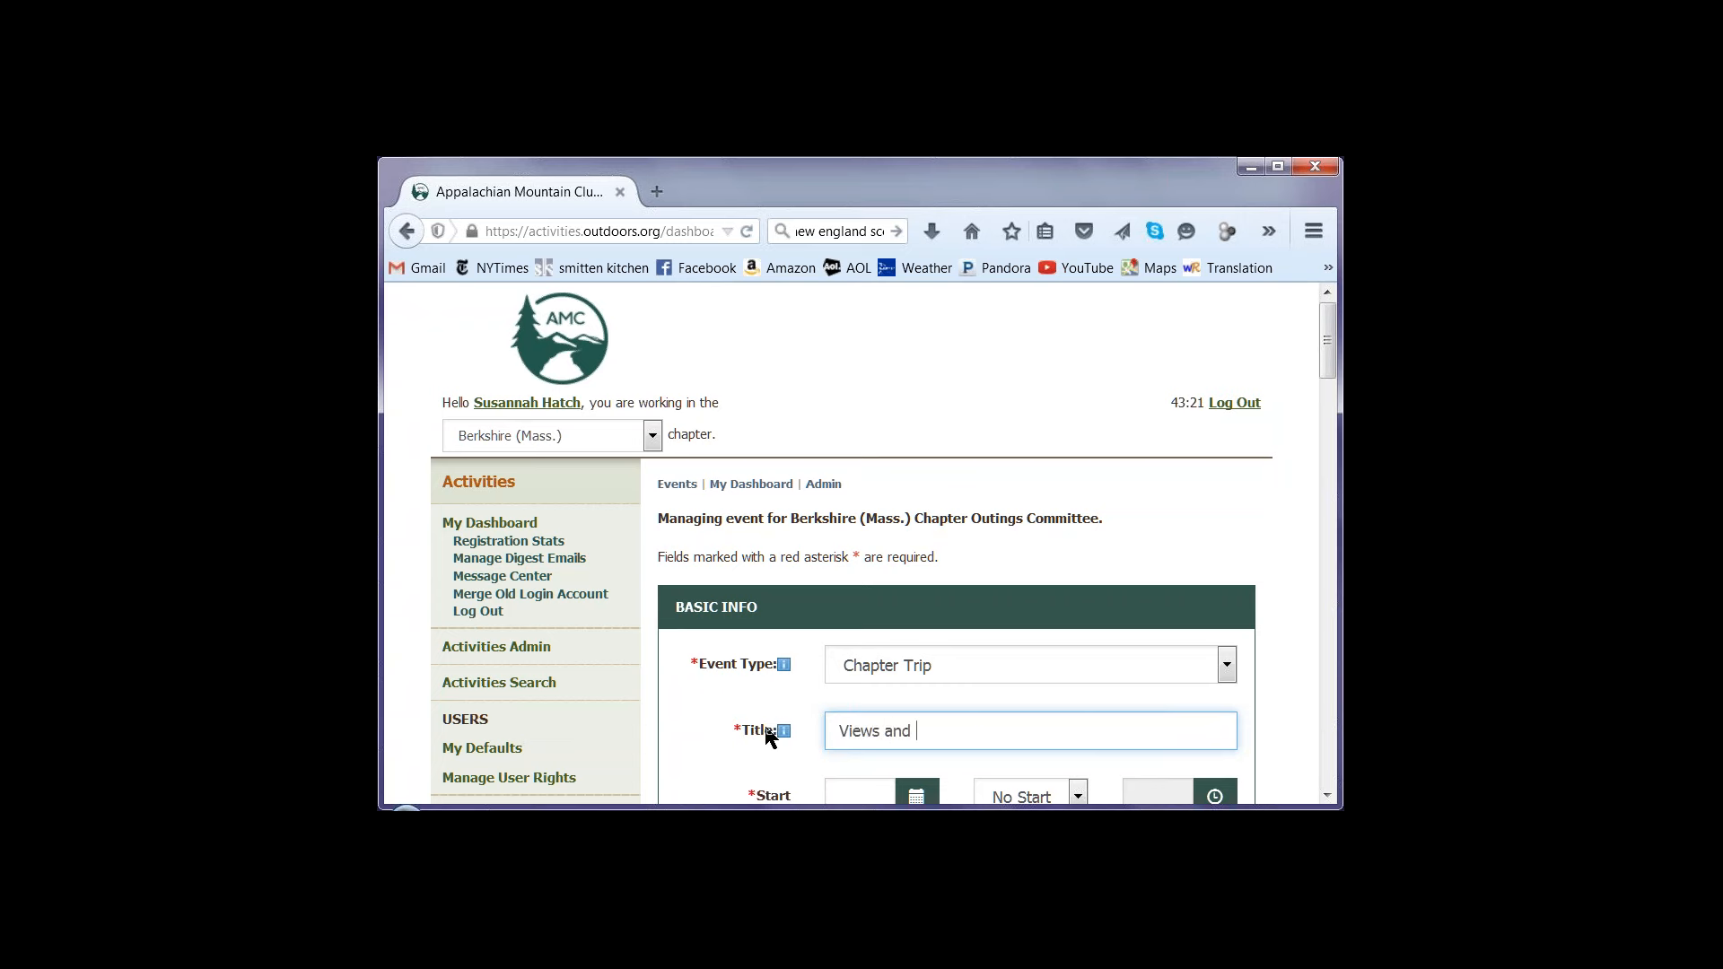
type("Brews on the NET - Easy 6-mil")
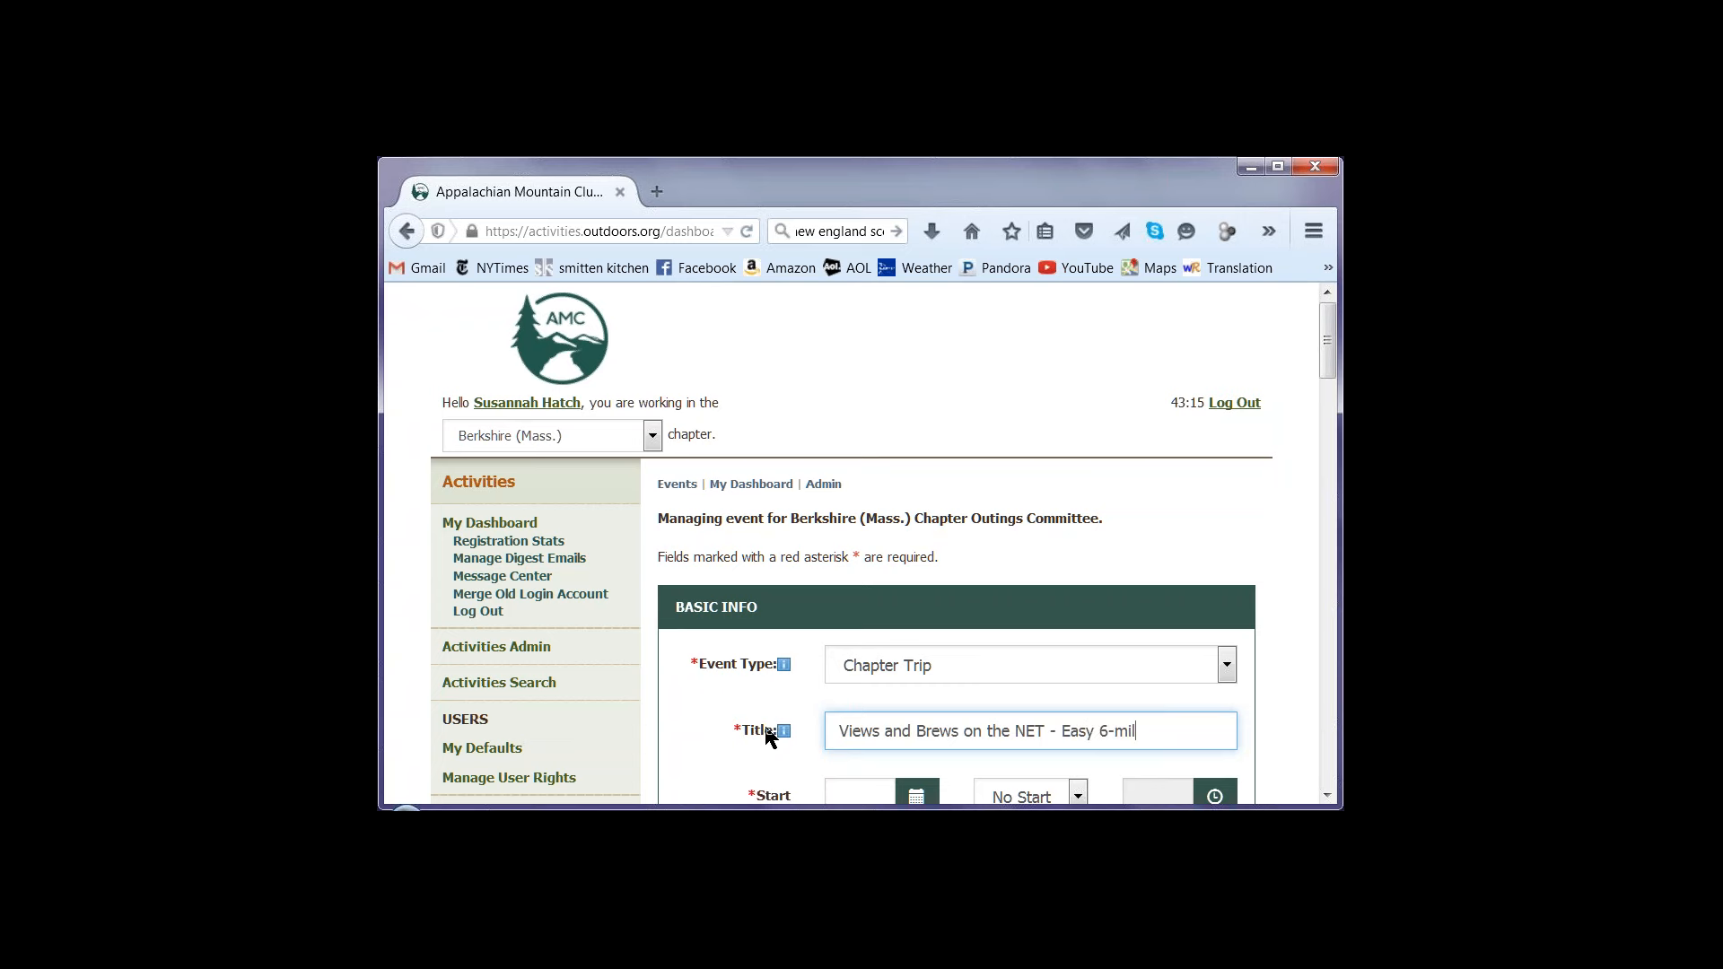
type("e hike in Amh")
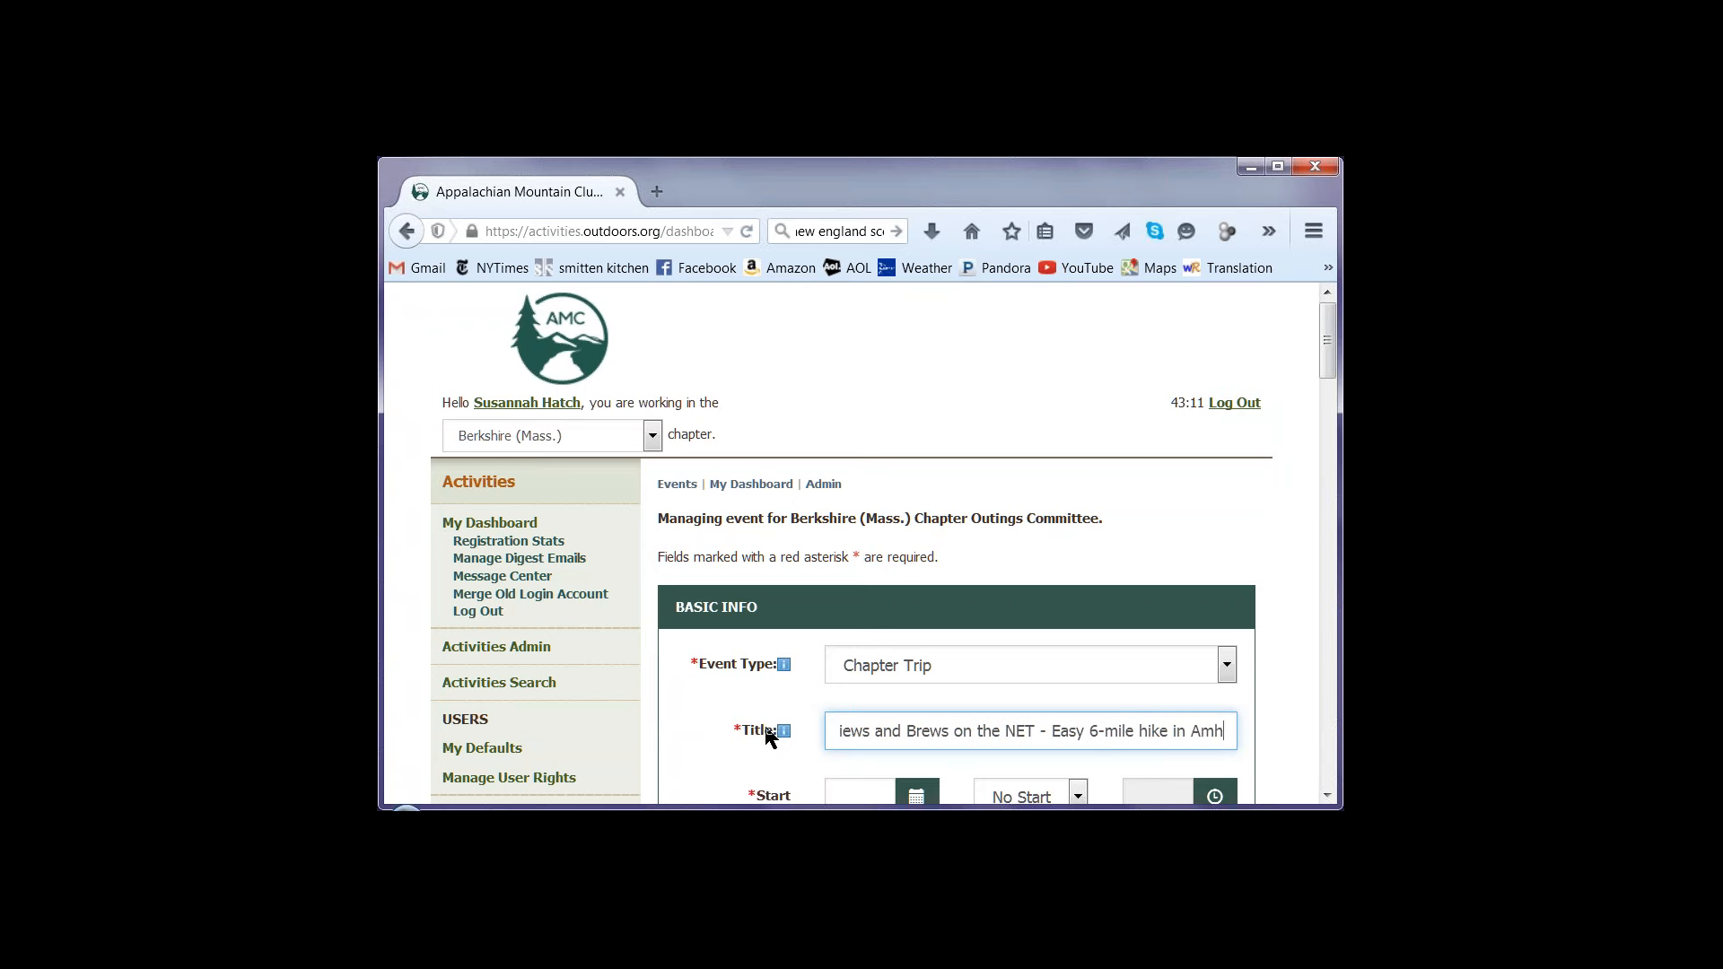
type("erst")
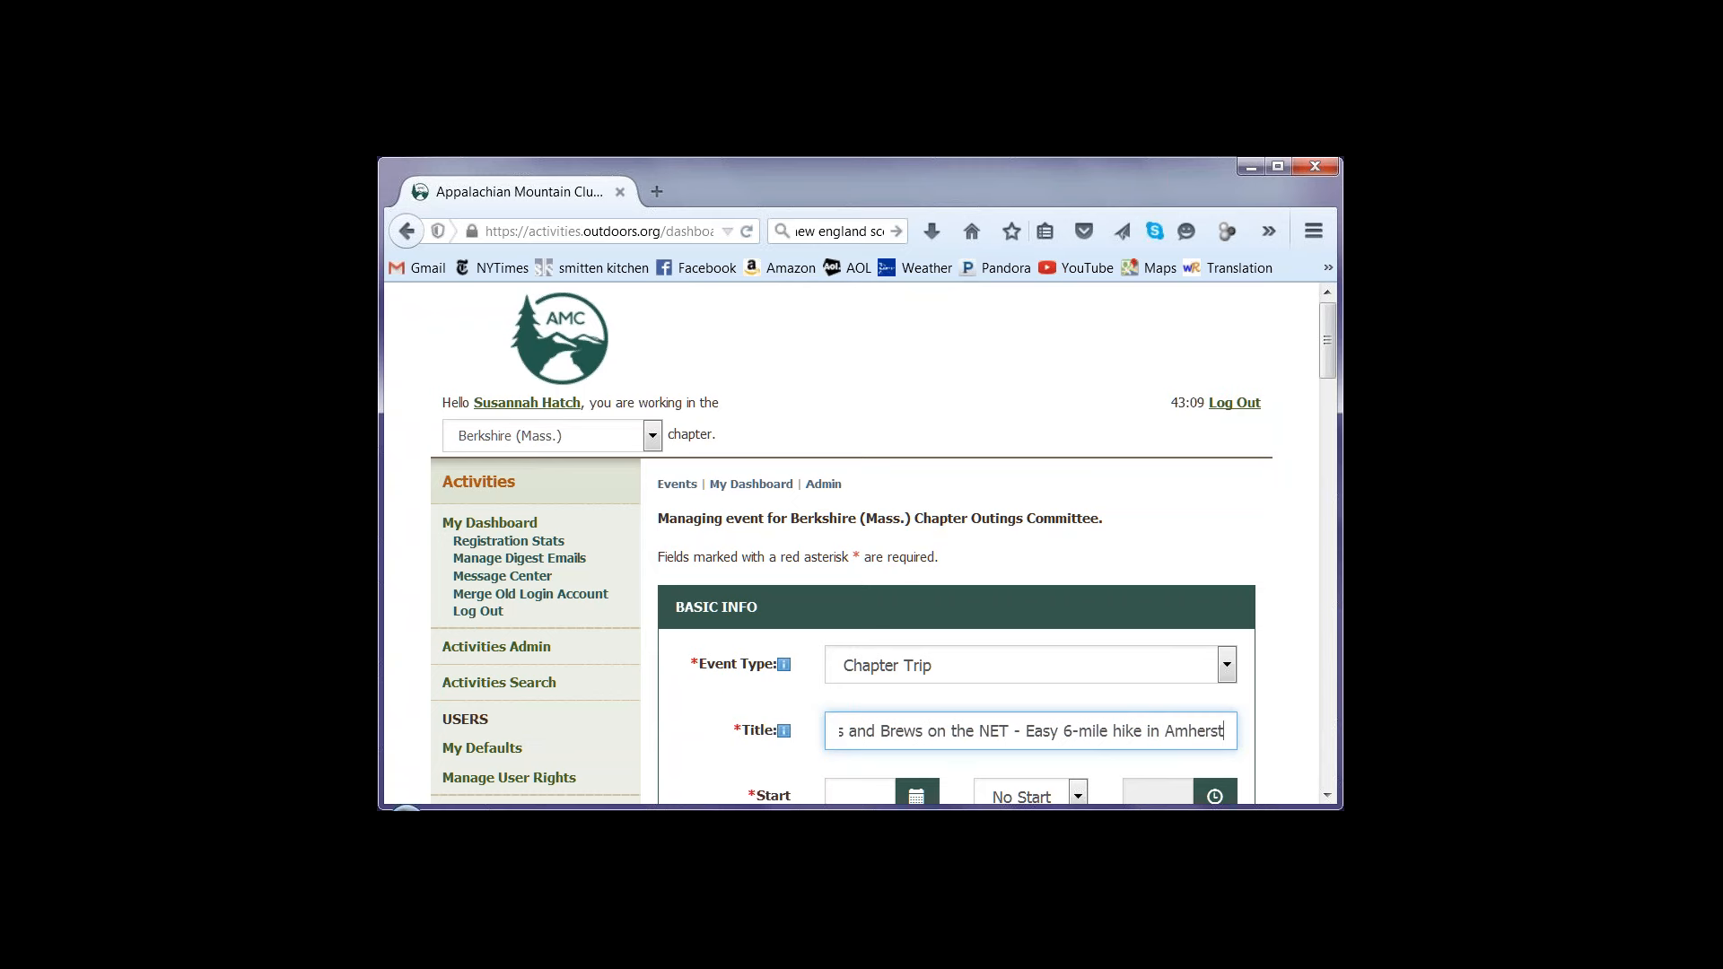
Set the event's start date to 09/12 and enable a start time of 05:00
left_click(1319, 422)
left_click_drag(1326, 370, 1328, 443)
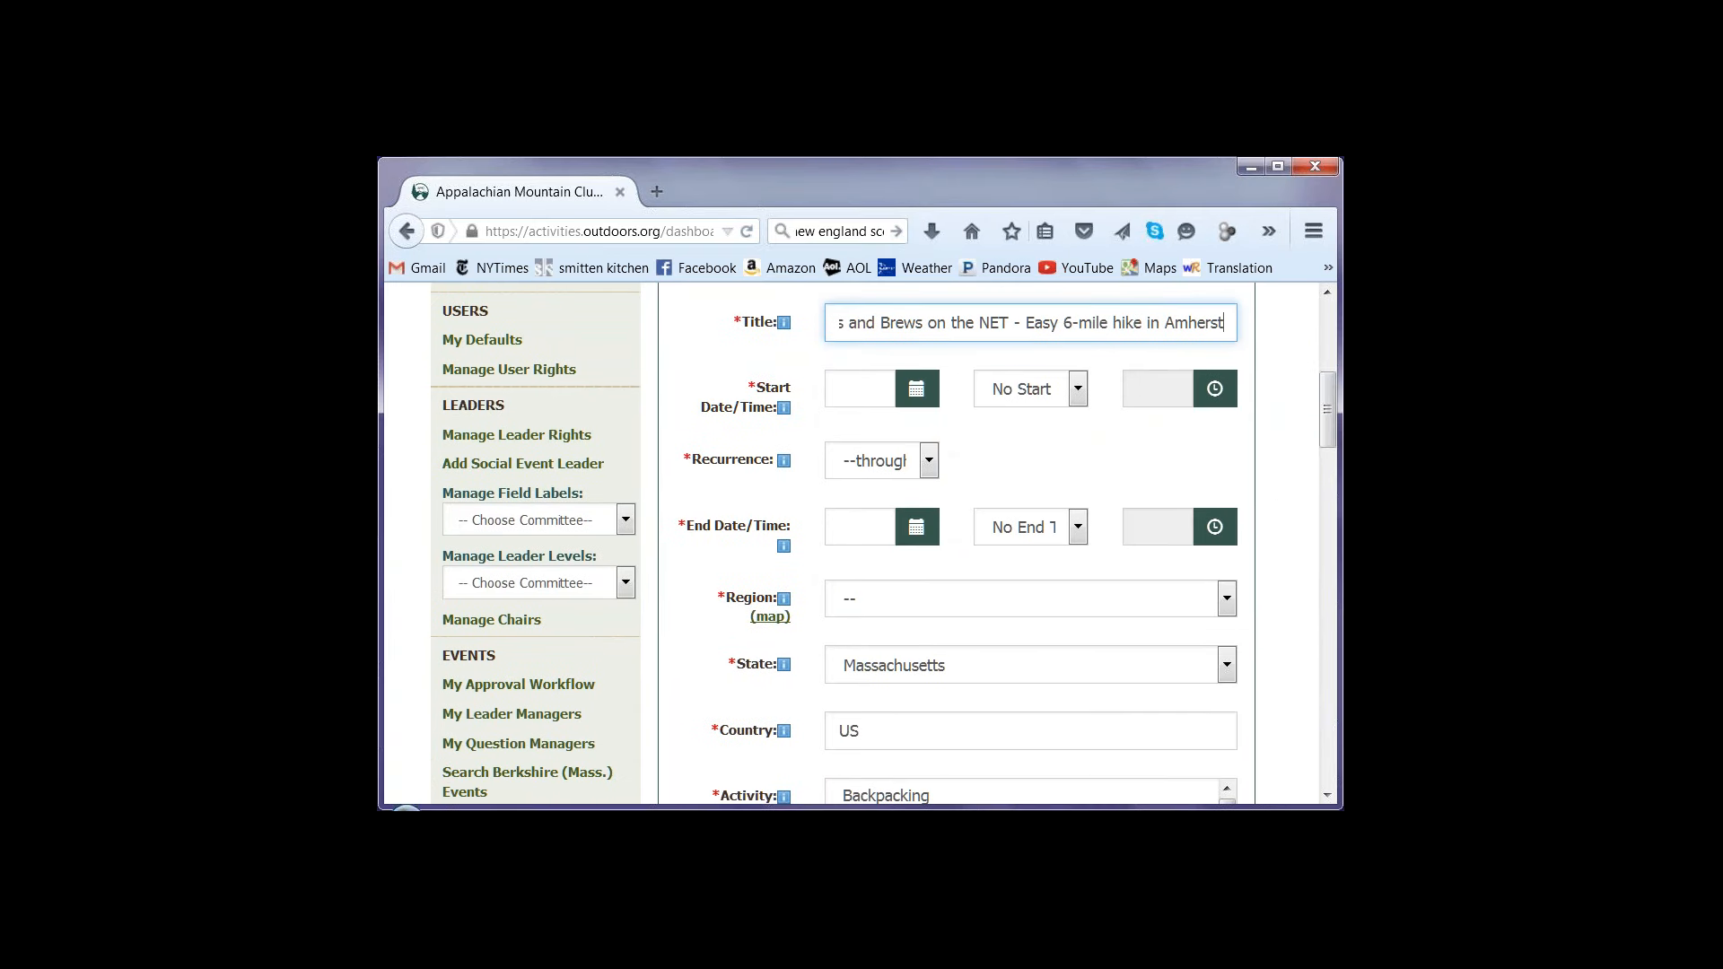
key("Tab")
left_click(1056, 529)
left_click(1050, 394)
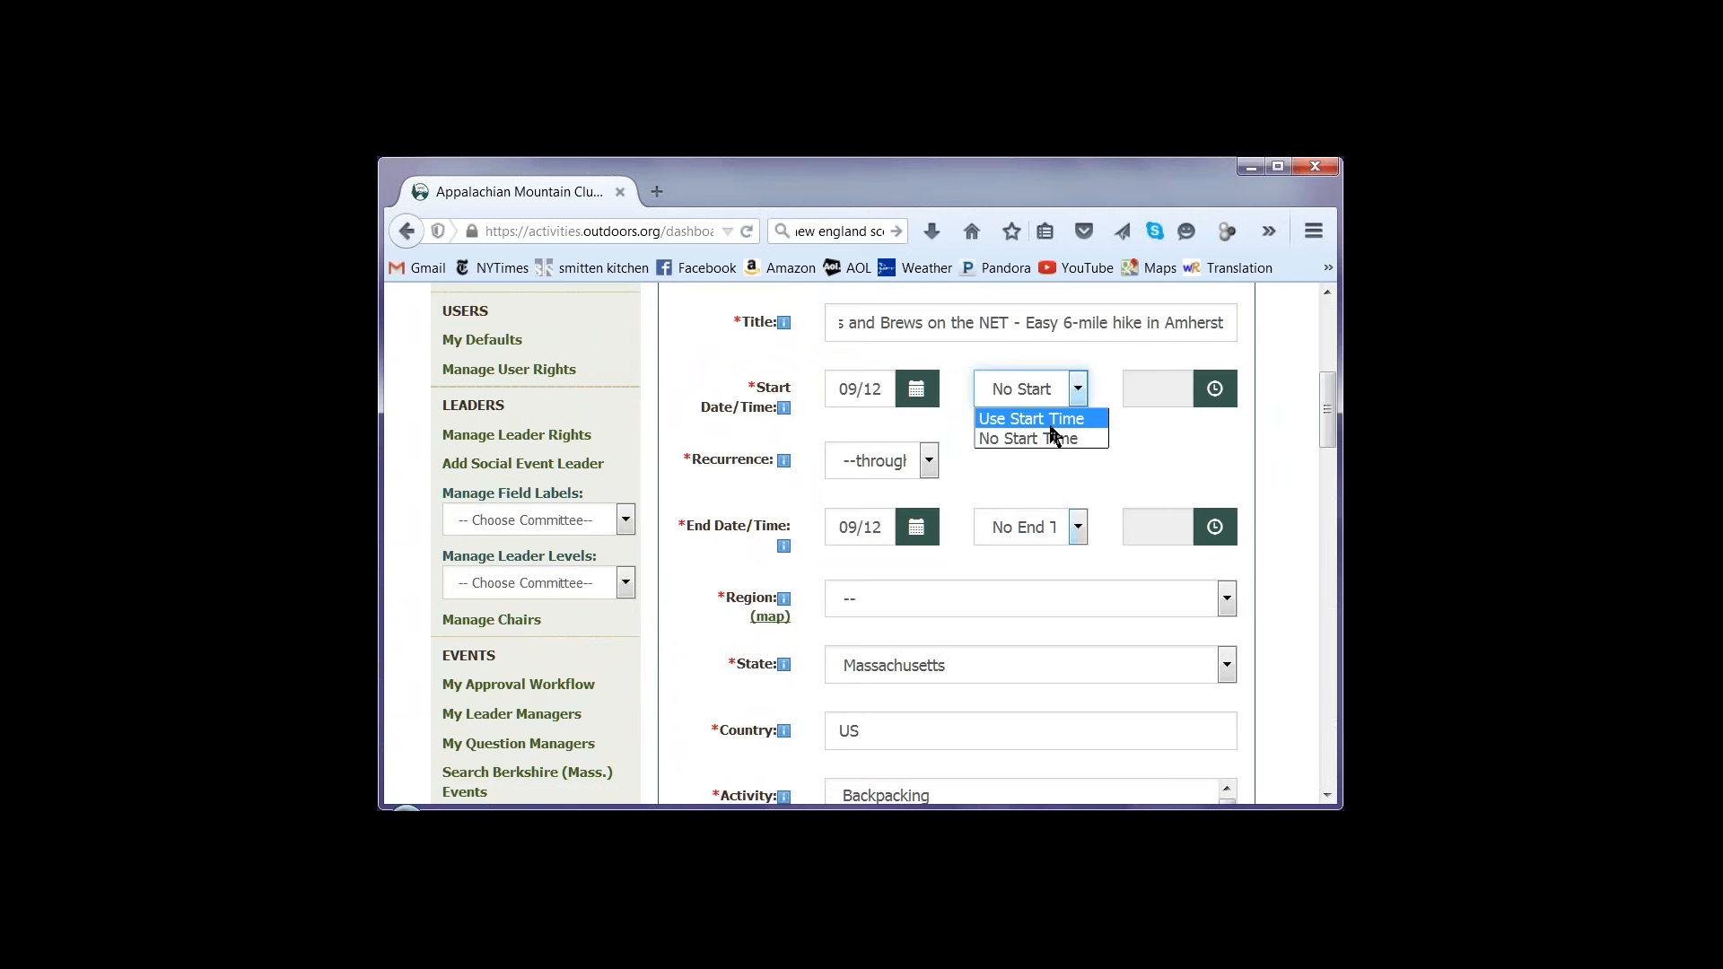
left_click(1051, 425)
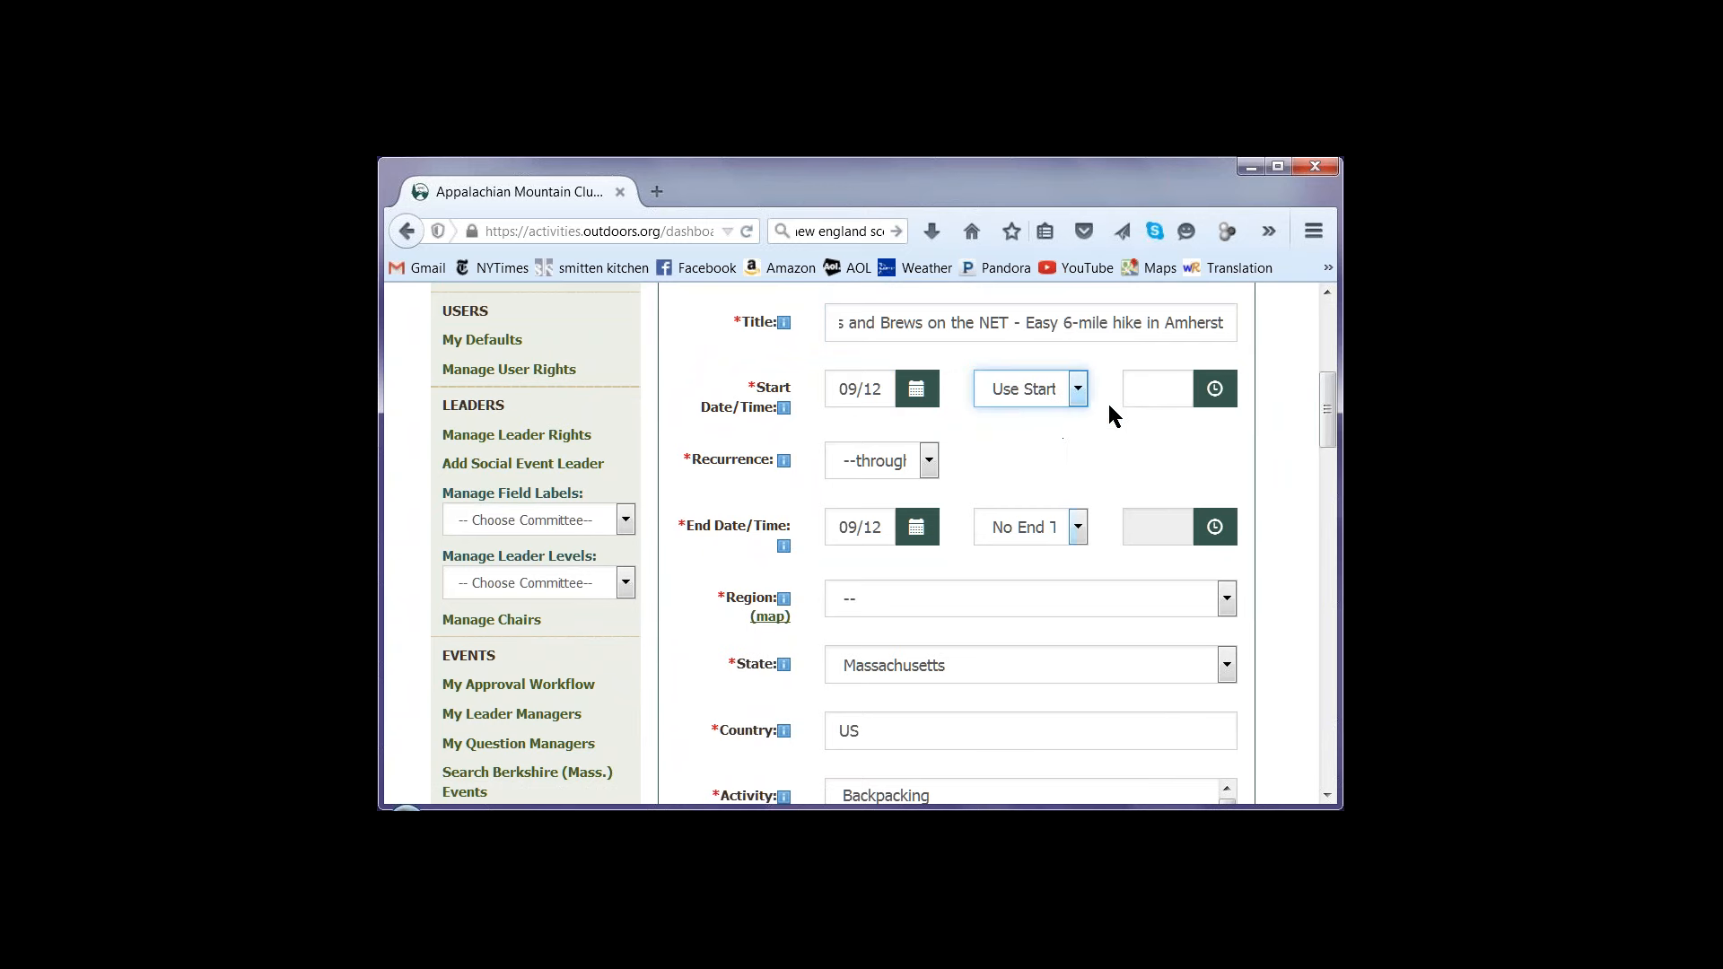
left_click(1153, 397)
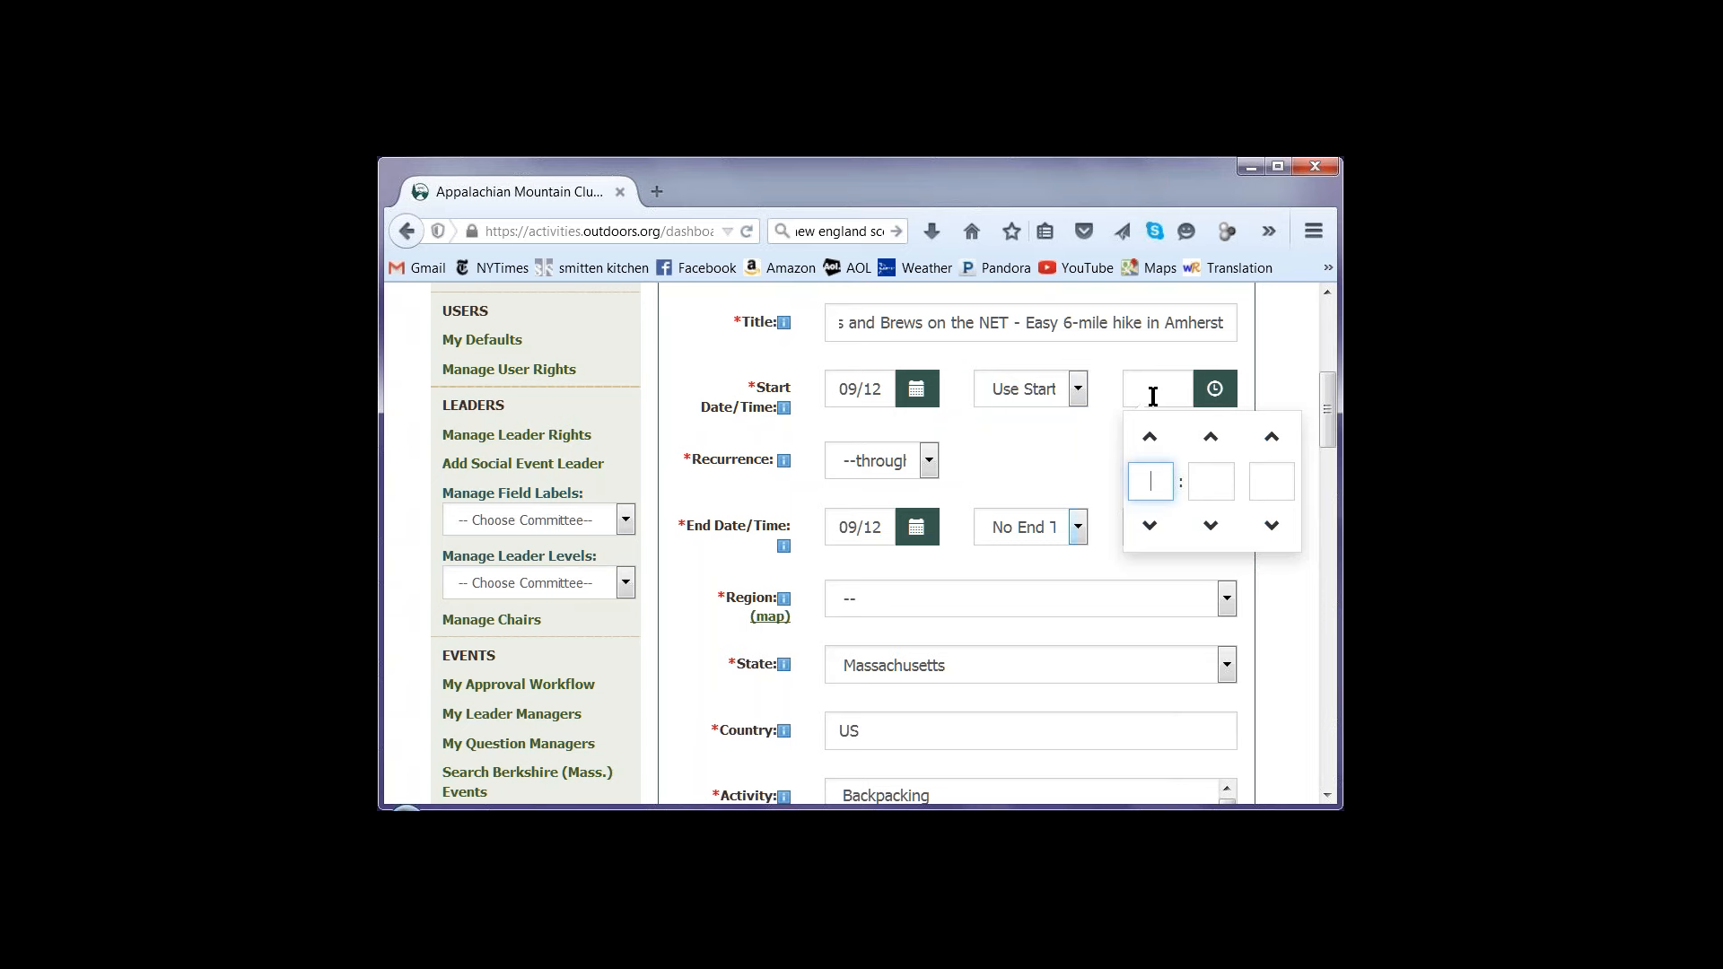
type("5")
key("Tab")
key("Tab")
key("Tab")
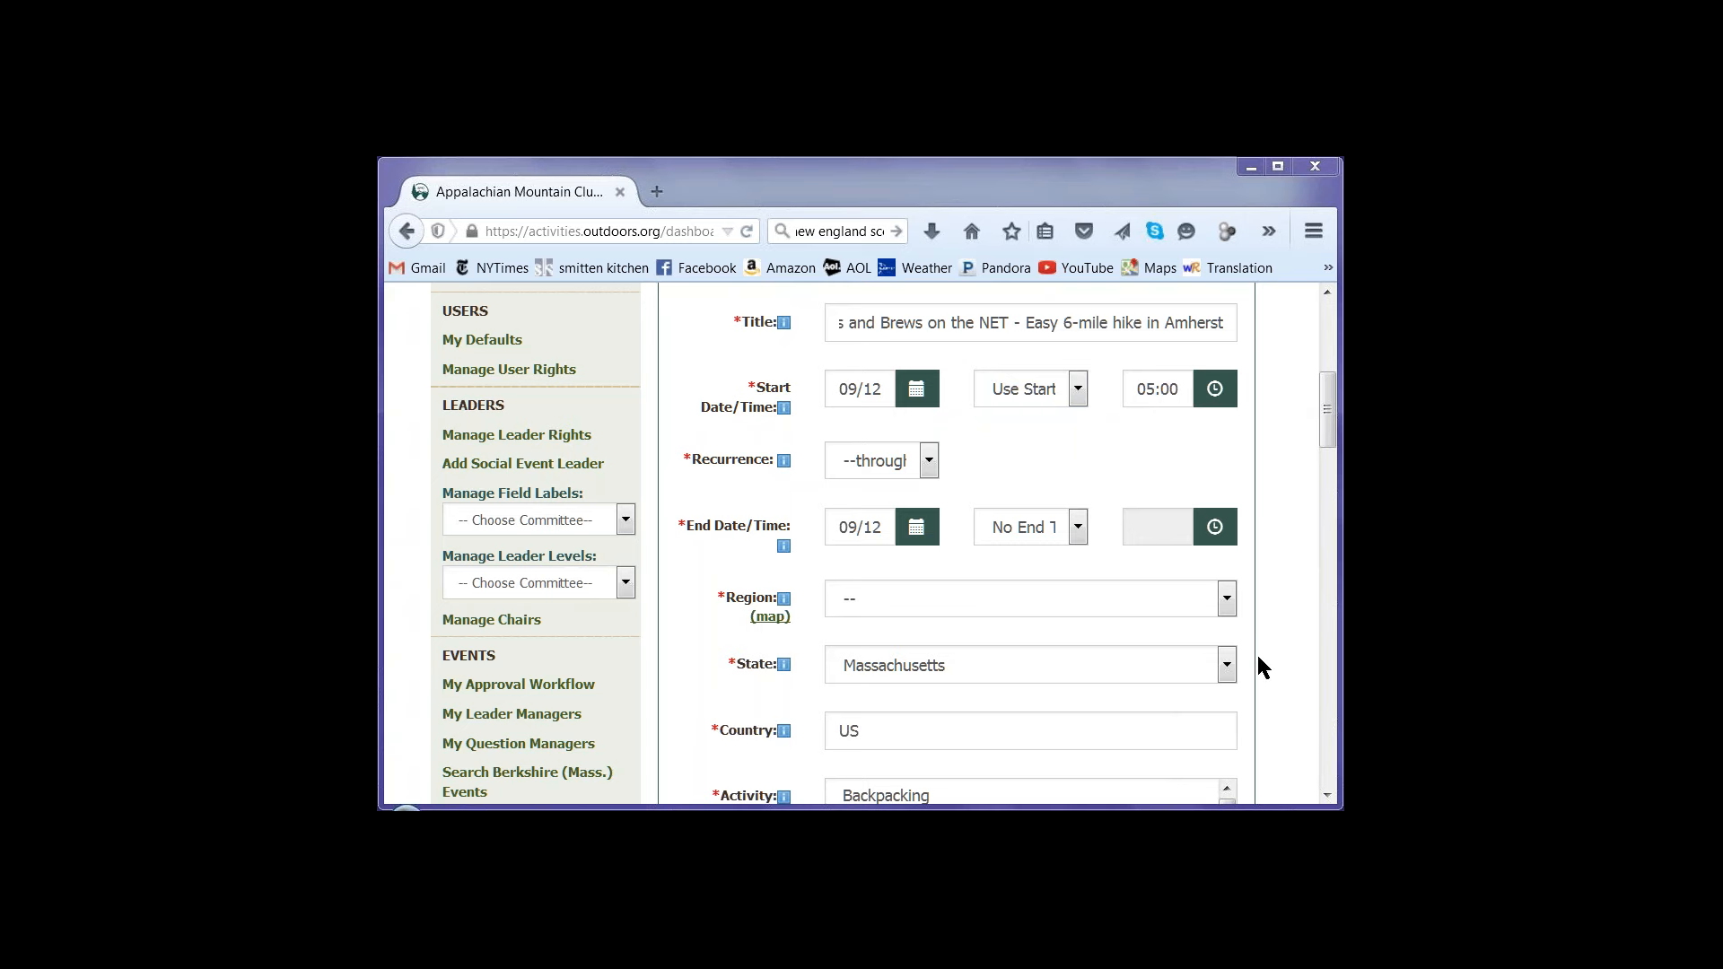
Set the event's region to Massachusetts, Pioneer Valley
left_click(1102, 601)
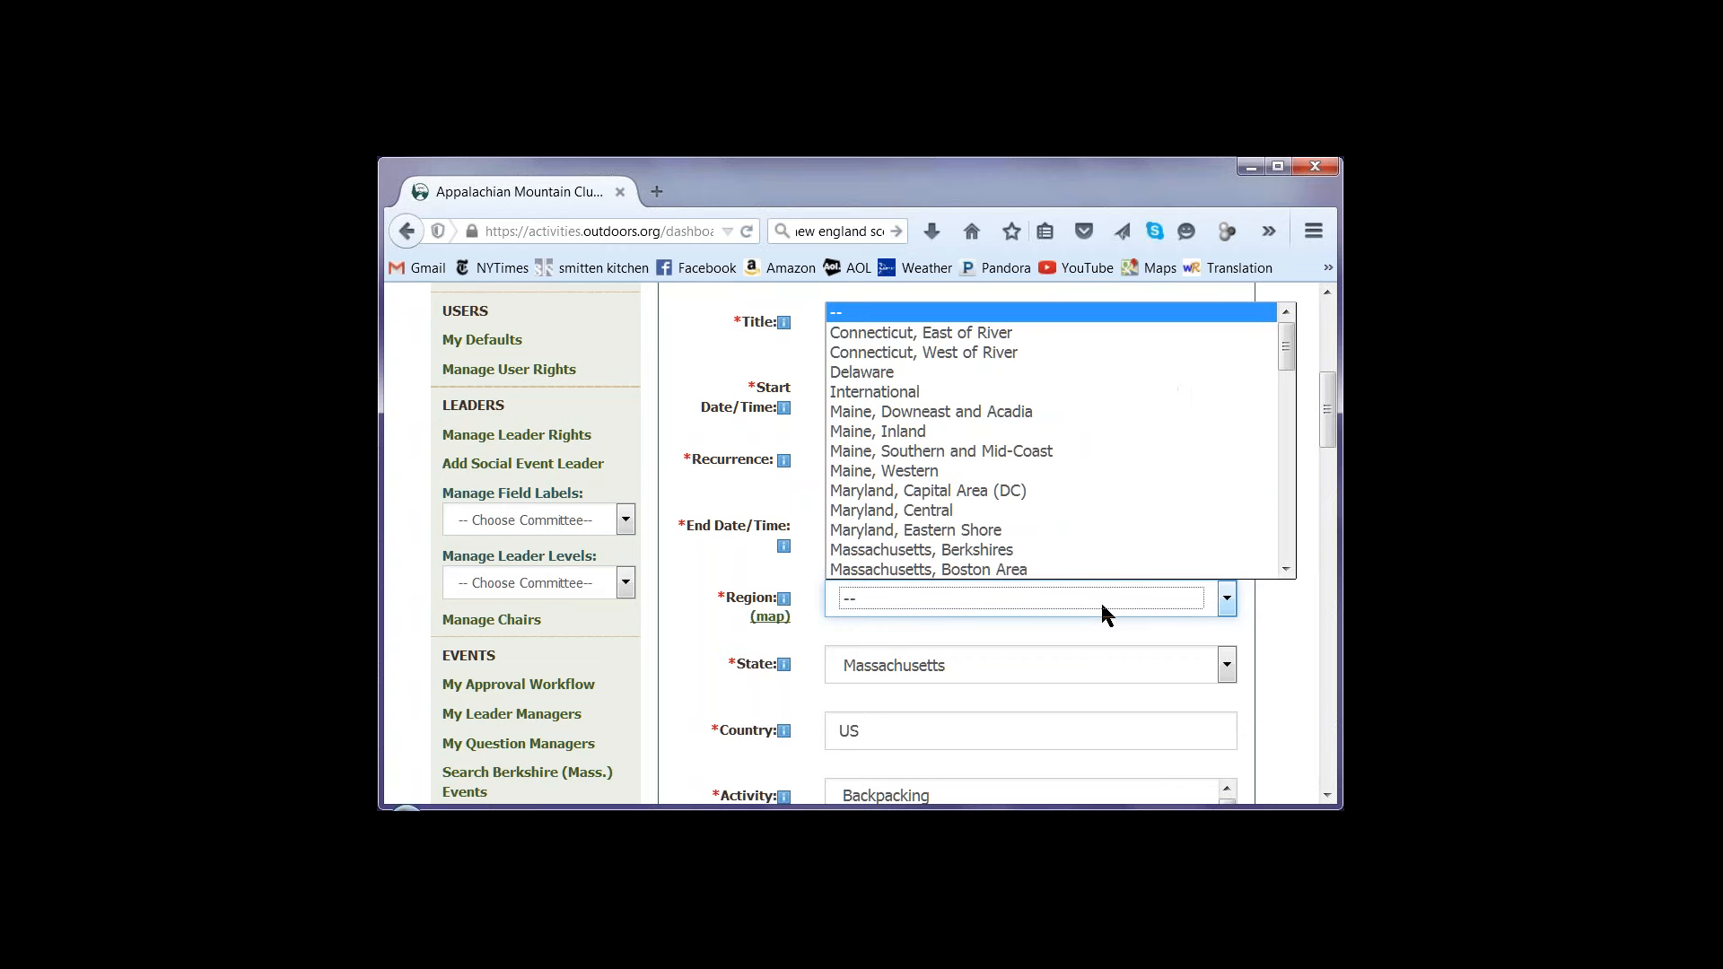
scroll(1283, 354, "down", 2)
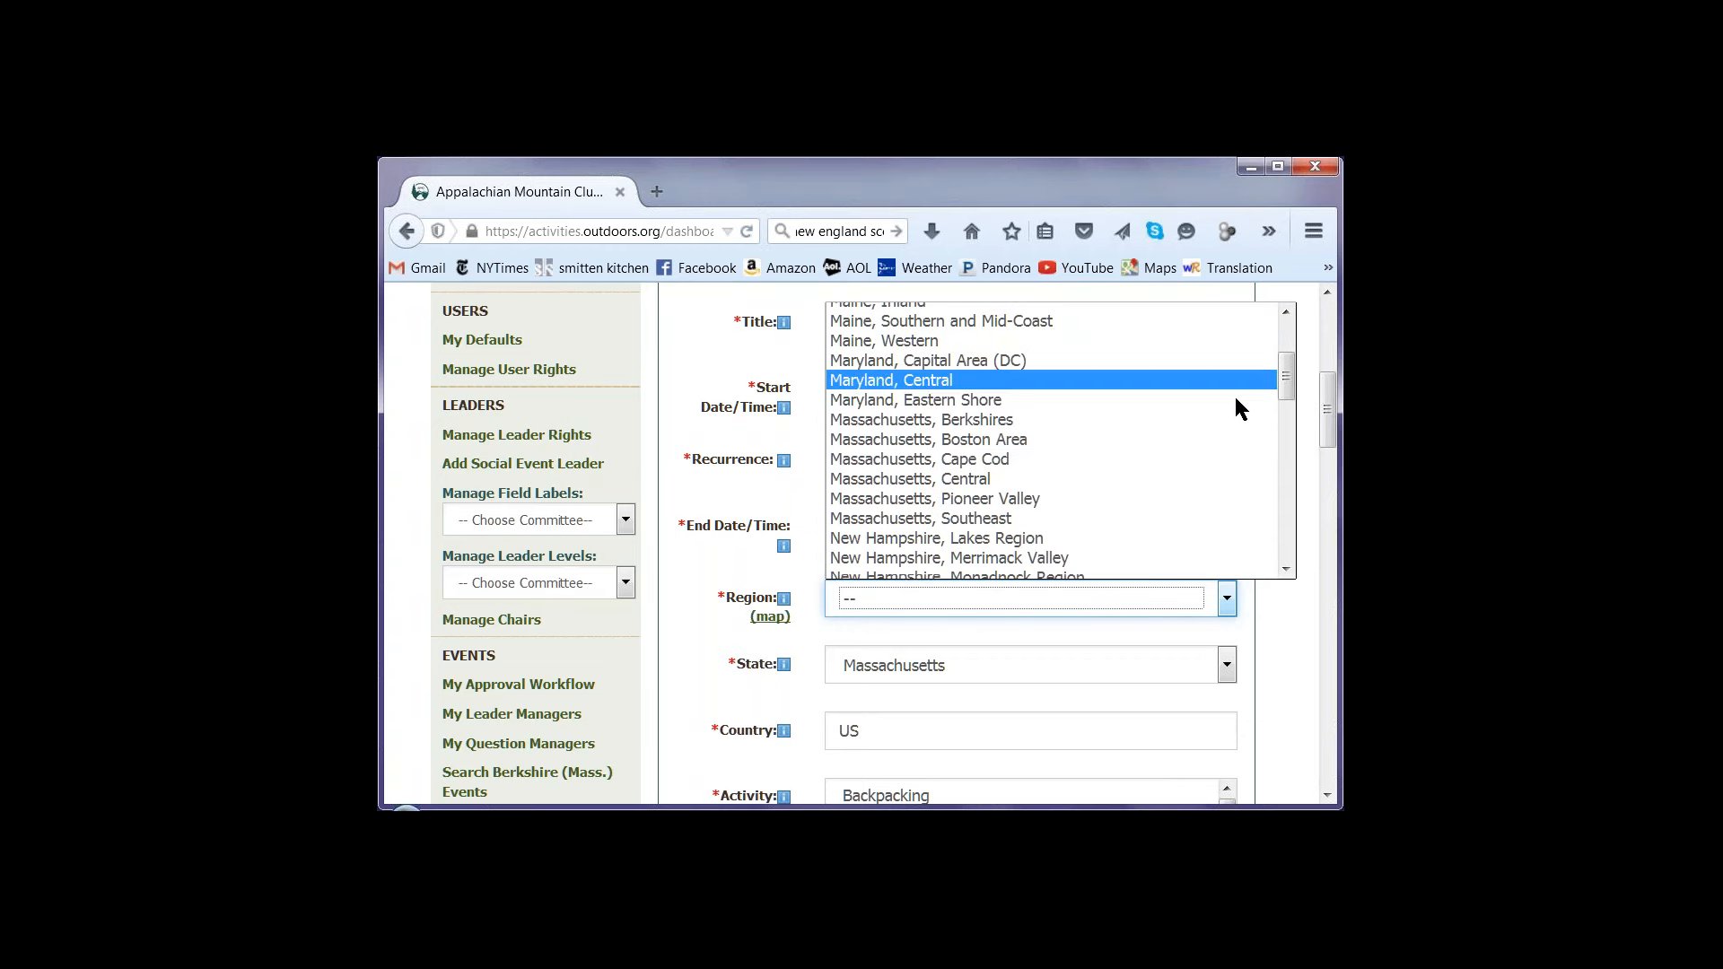
left_click(991, 496)
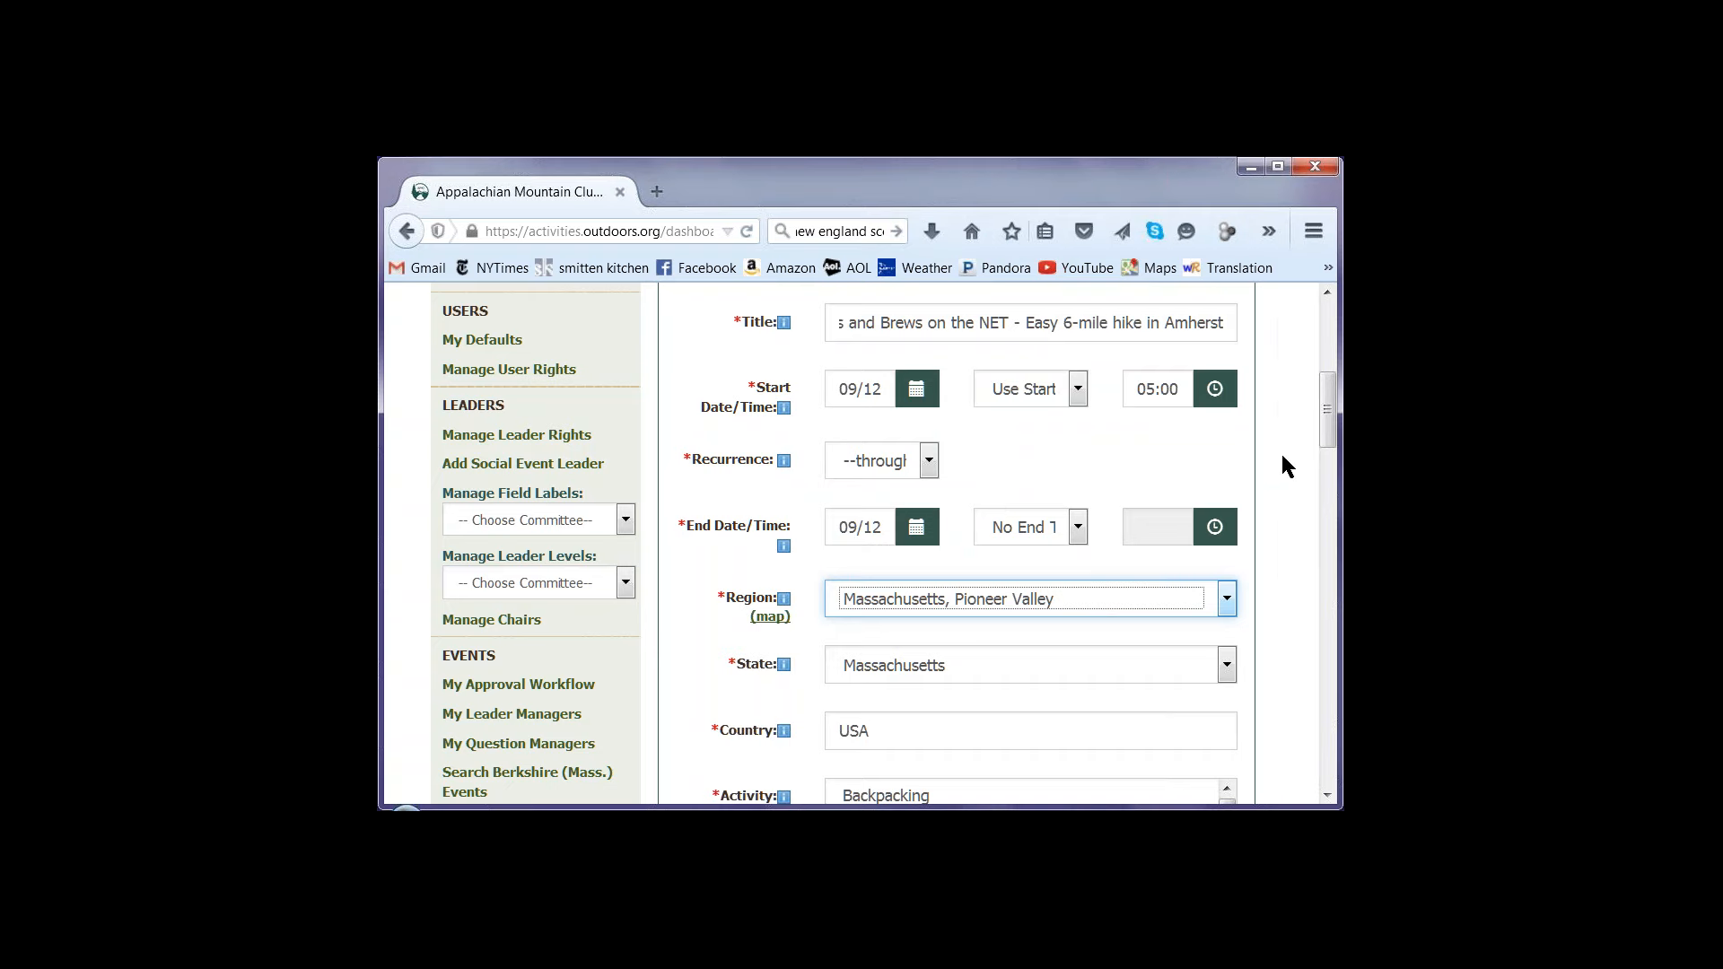
Select Hiking and Social Events as the event's activities
left_click_drag(1321, 426, 1308, 482)
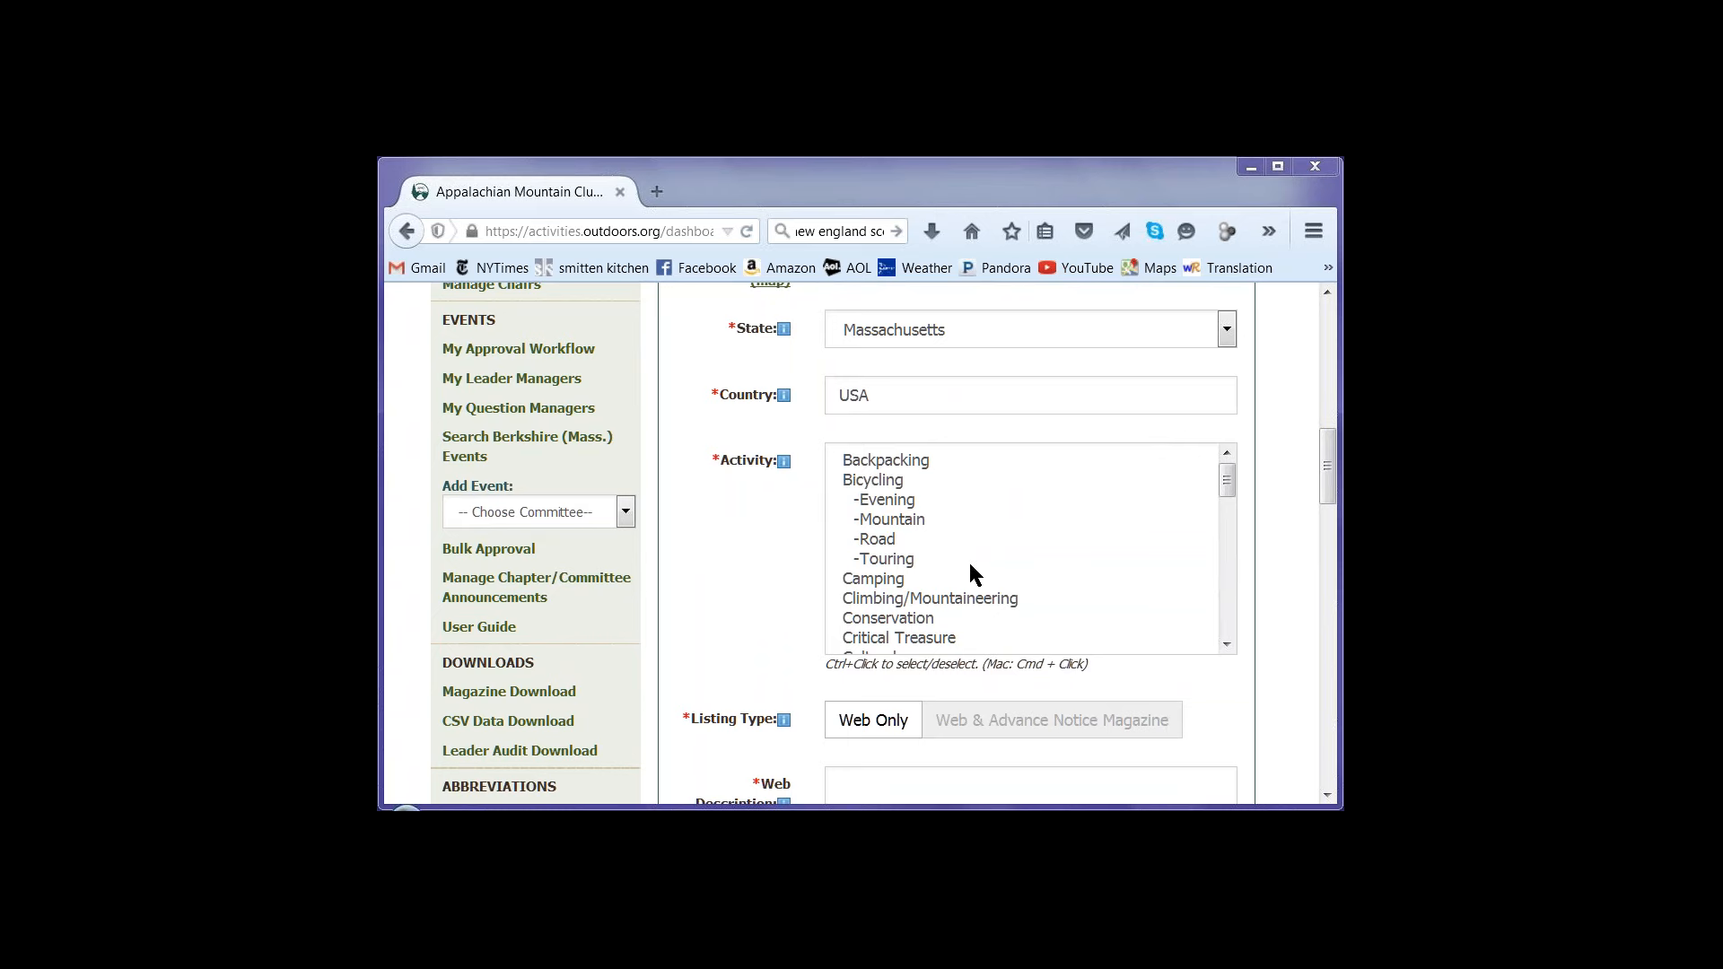
left_click(1227, 644)
scroll(1227, 646, "down", 2)
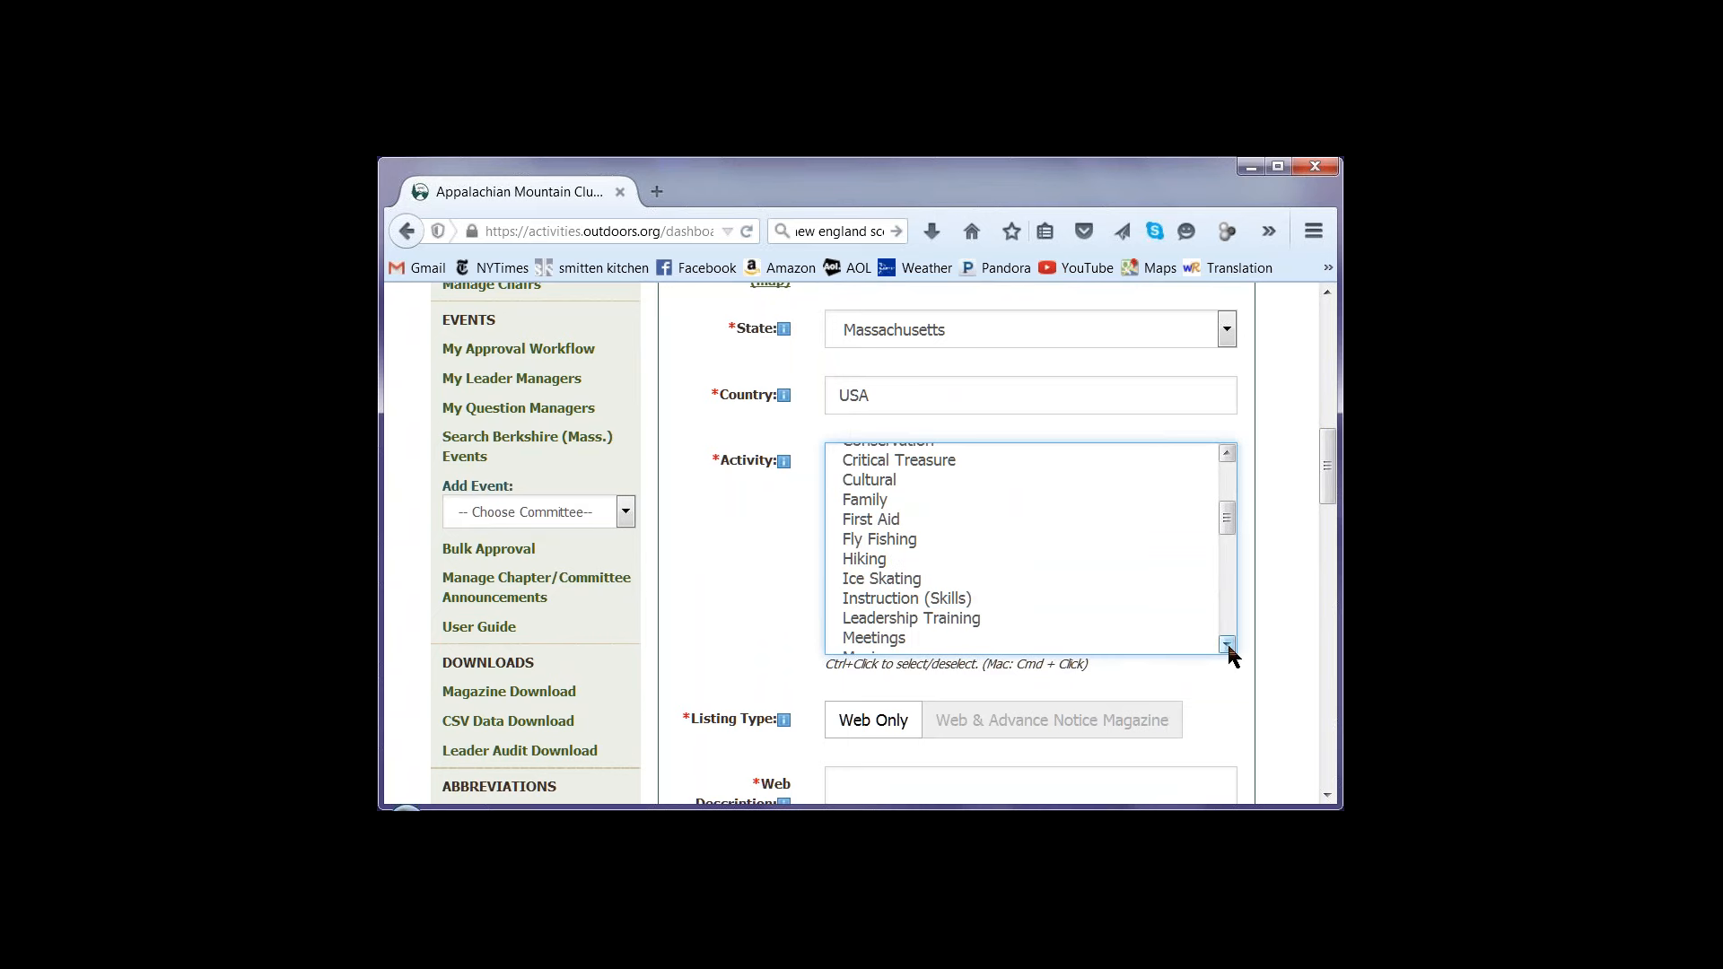
left_click(864, 561)
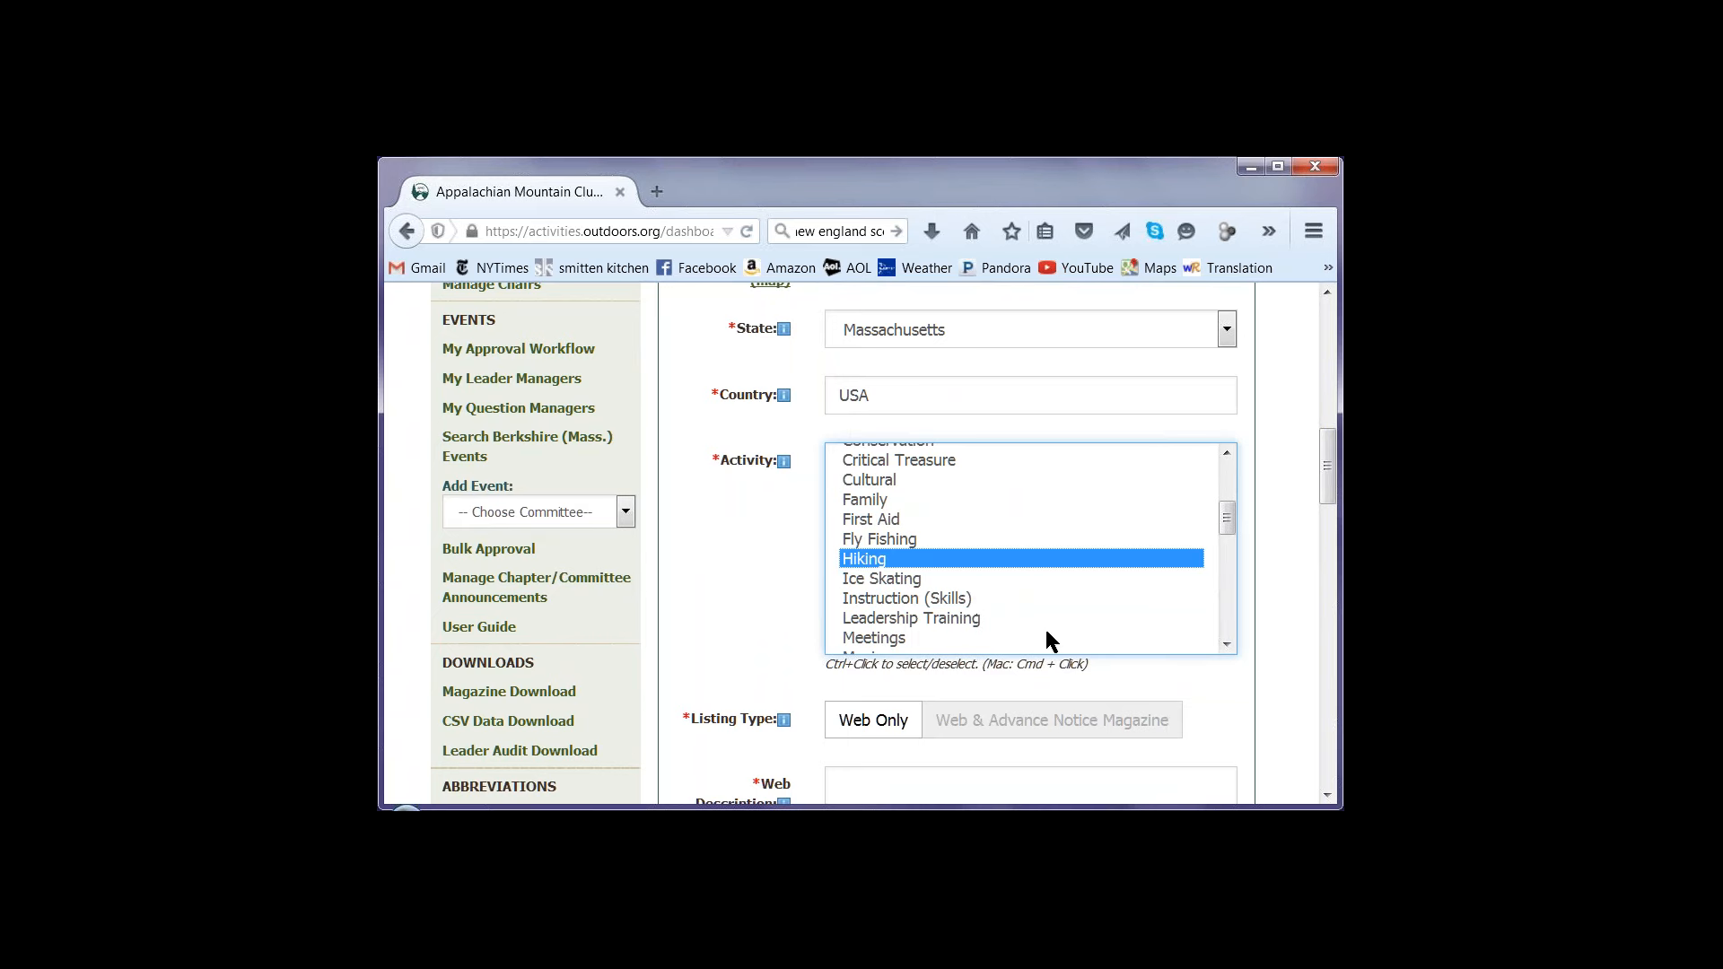
scroll(1227, 646, "down", 2)
scroll(1227, 647, "down", 4)
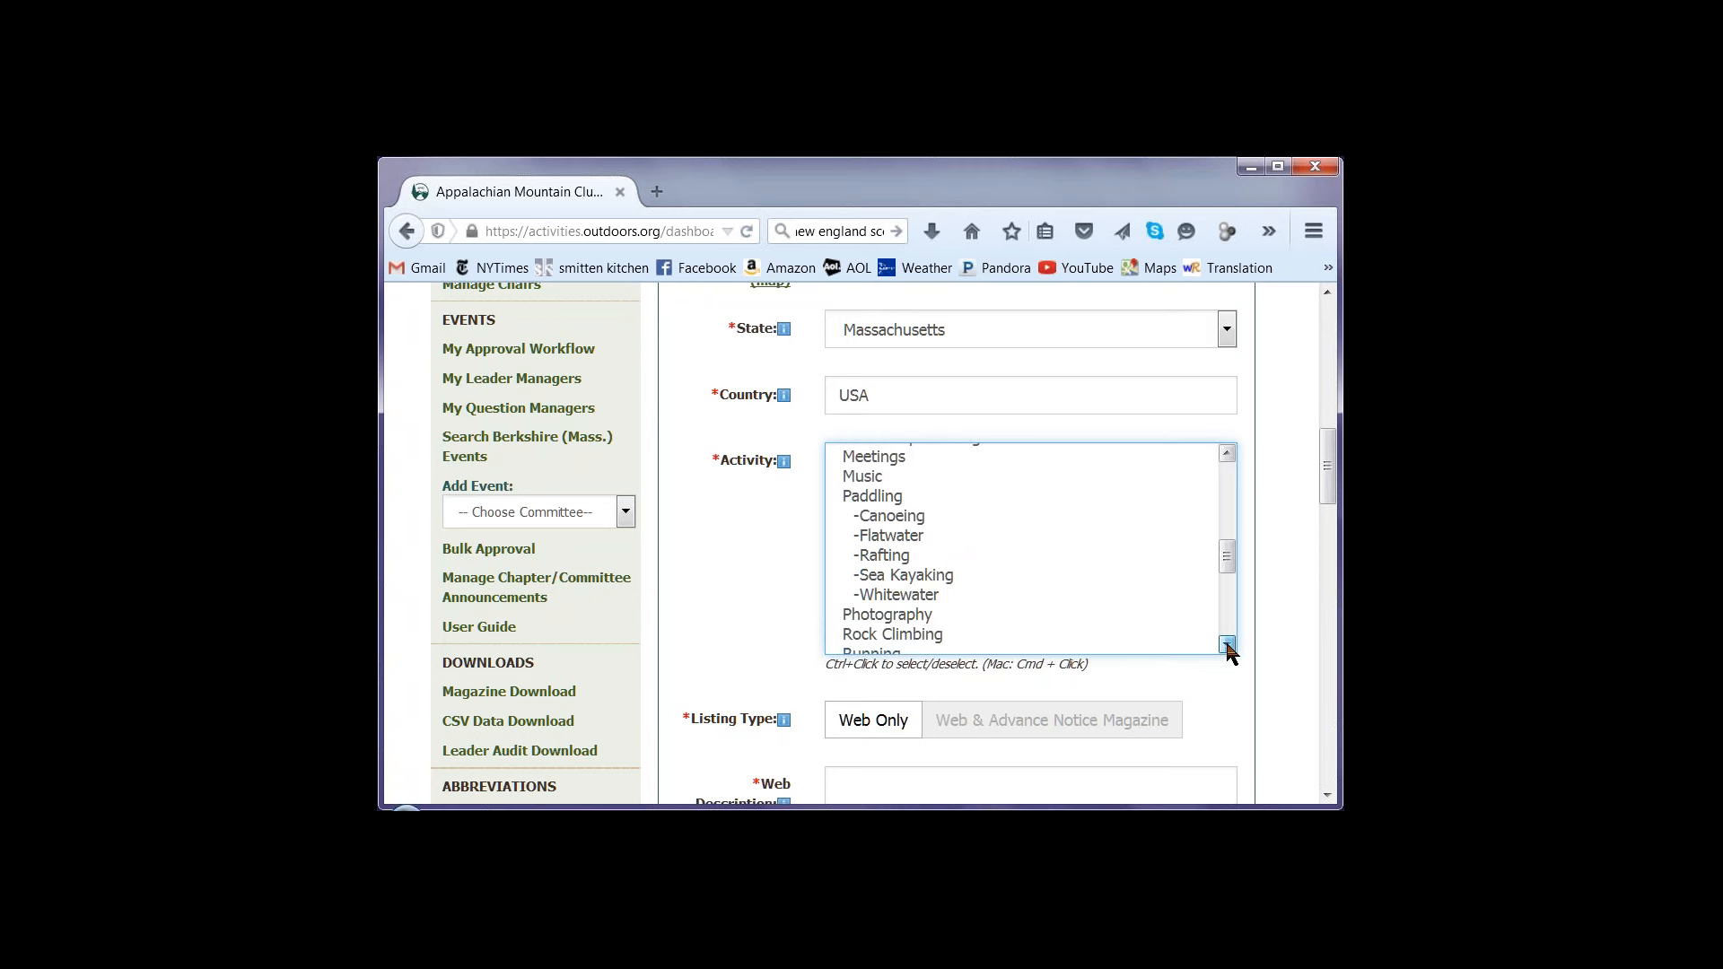
scroll(1230, 653, "down", 1)
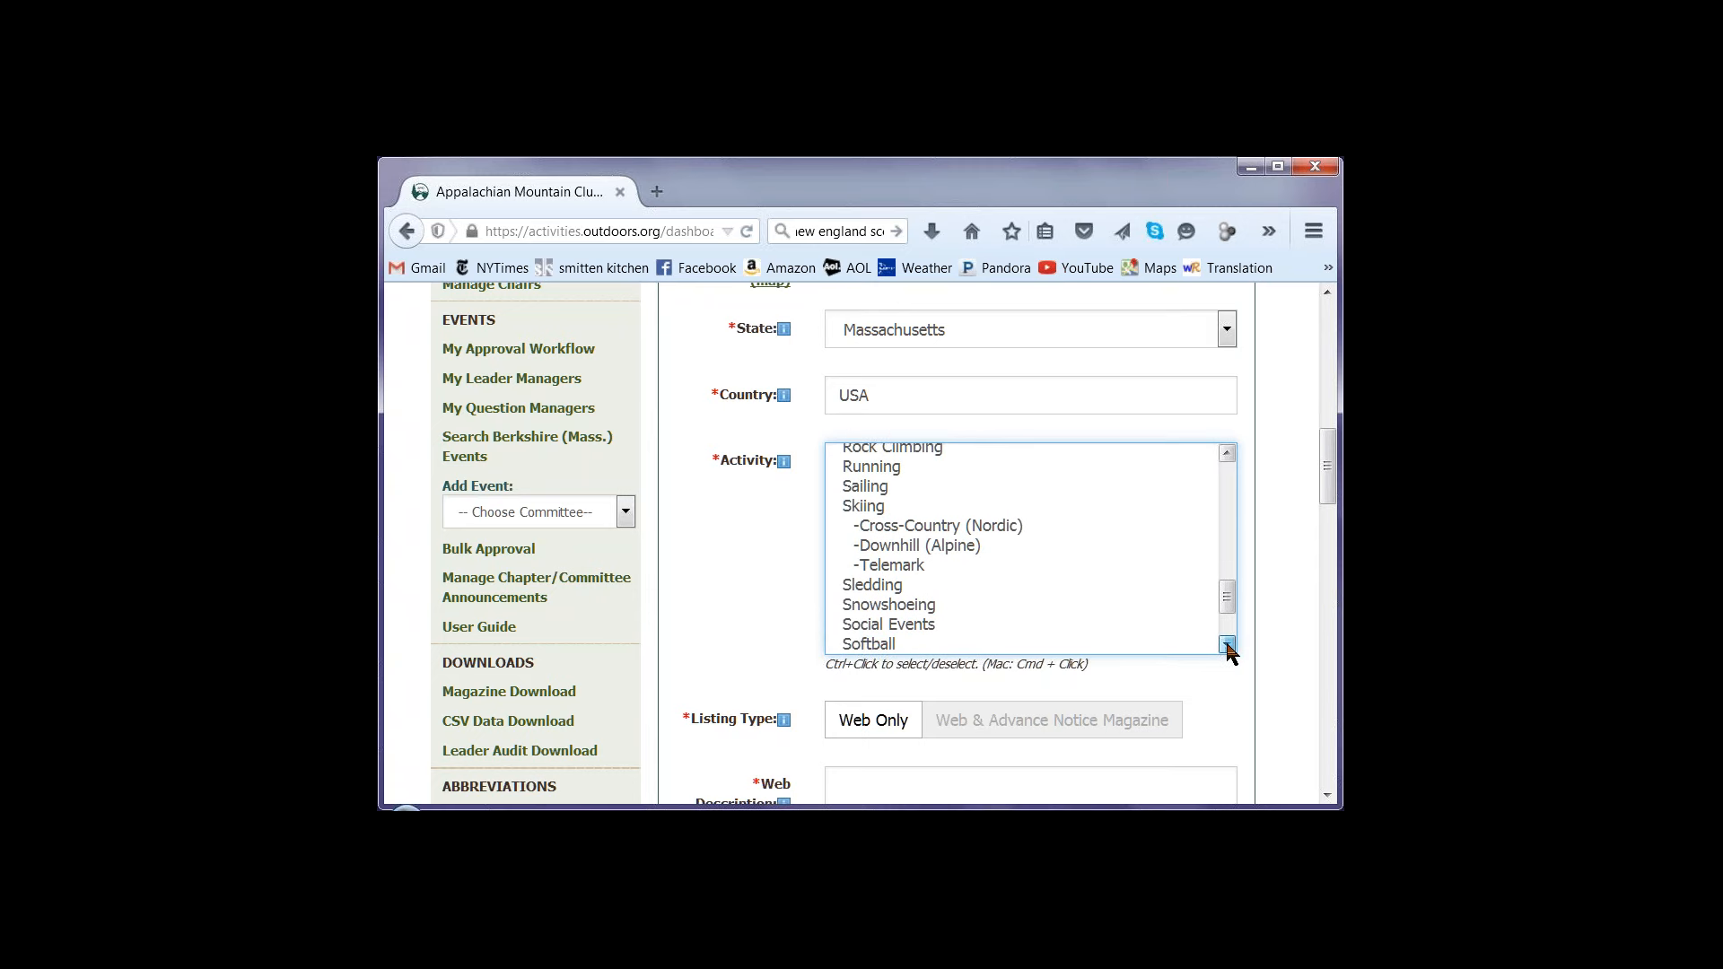
left_click(933, 581)
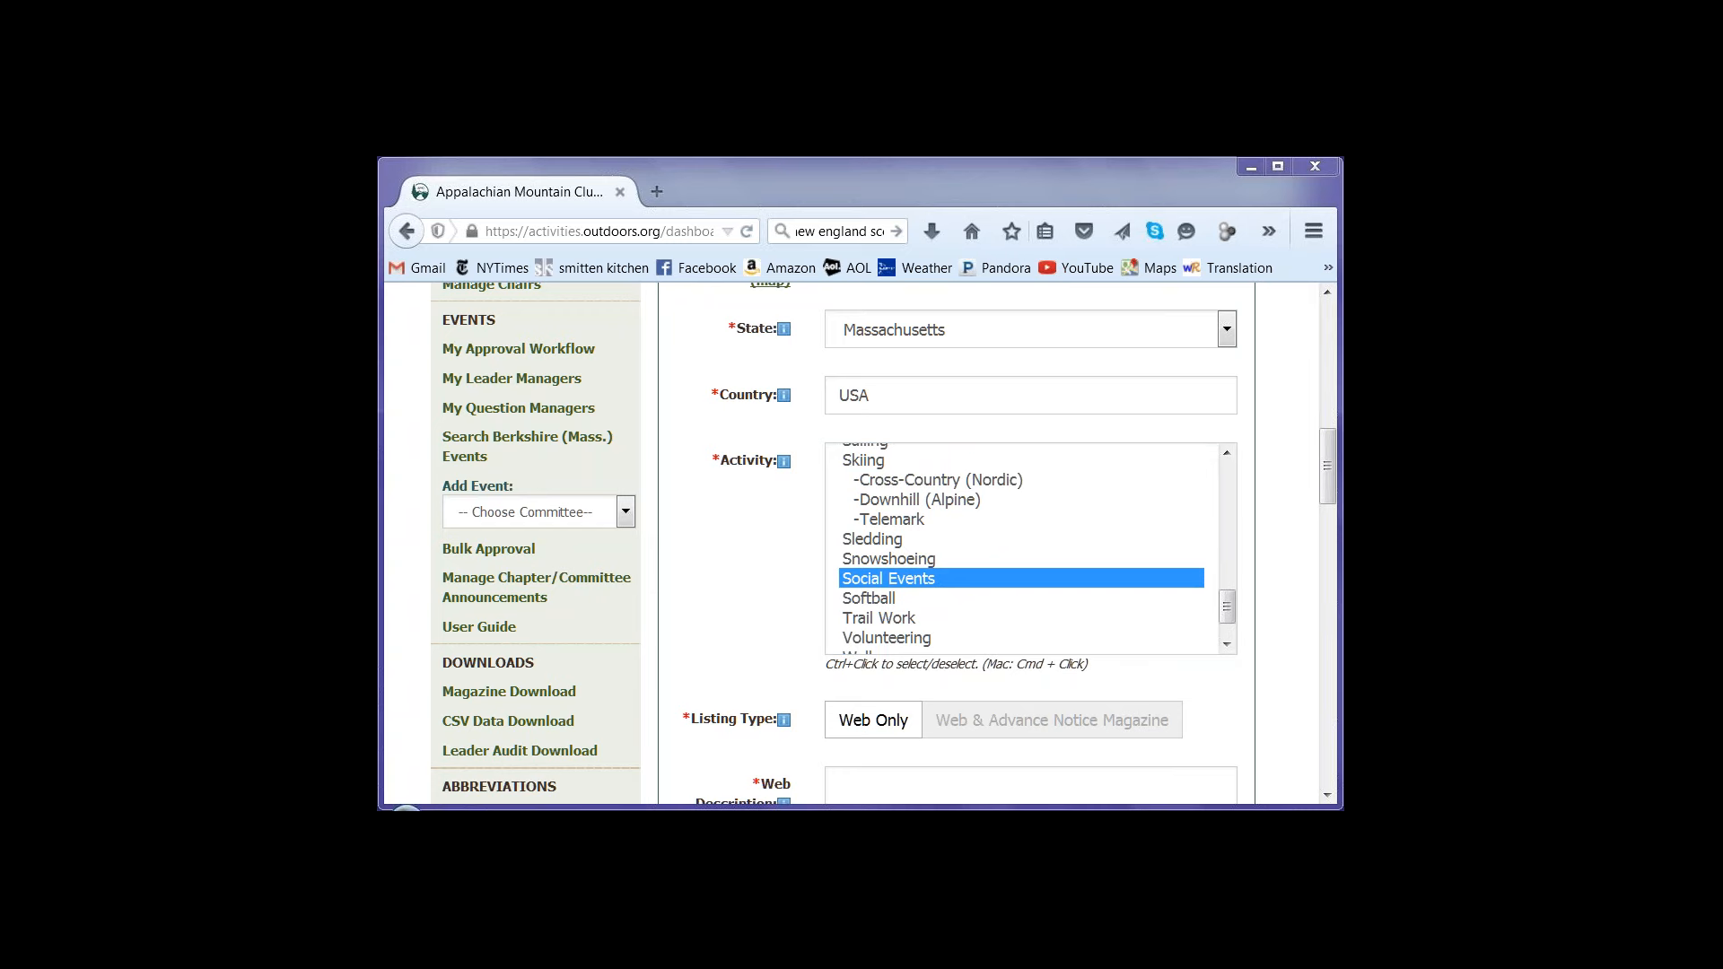
Paste the copied writing guidelines into the web description and add a blank line after the first guideline
left_click_drag(1328, 497, 1263, 531)
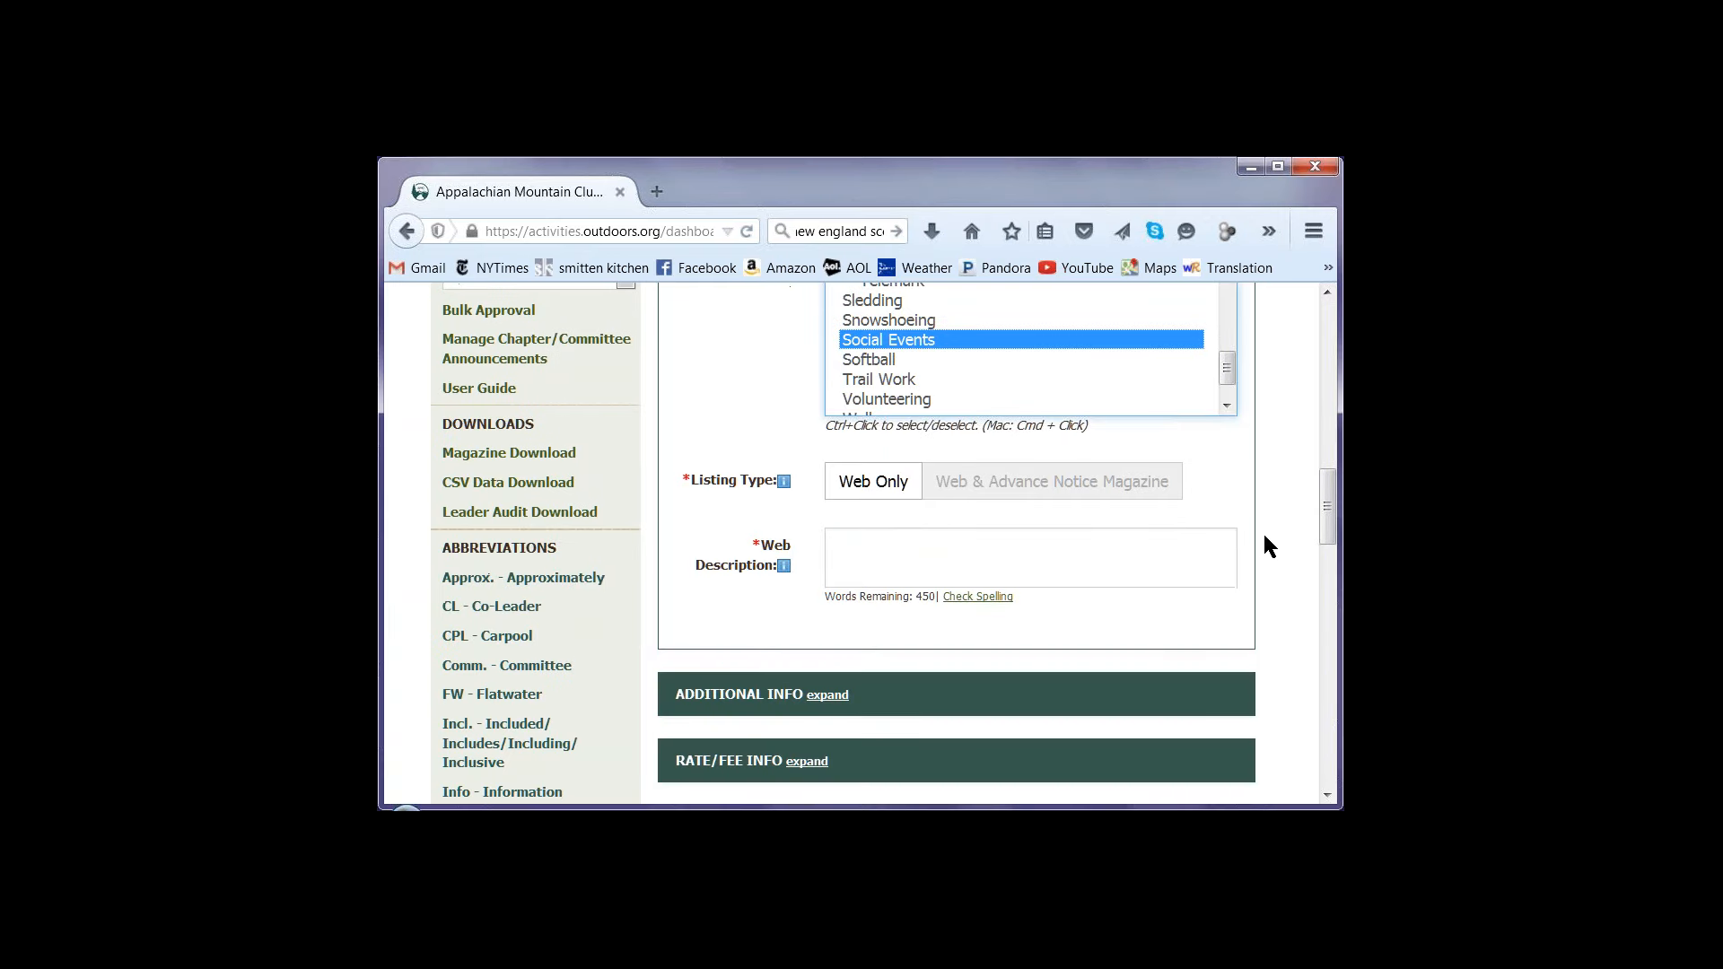
left_click(1123, 563)
type("-\tUse full sentences and short paragraphs -\tDescribe the trip, including distance, elevation, terrain, sights, etc. -\tExplain the level of difficulty -\tSay something about the venue that is interesting -\tProvide an estimate of the duration of the activity or return time -\tMention what is needed in terms of clothing, gear, food, and water -\tMake it sound fun and interesting! It’s all about the fun!")
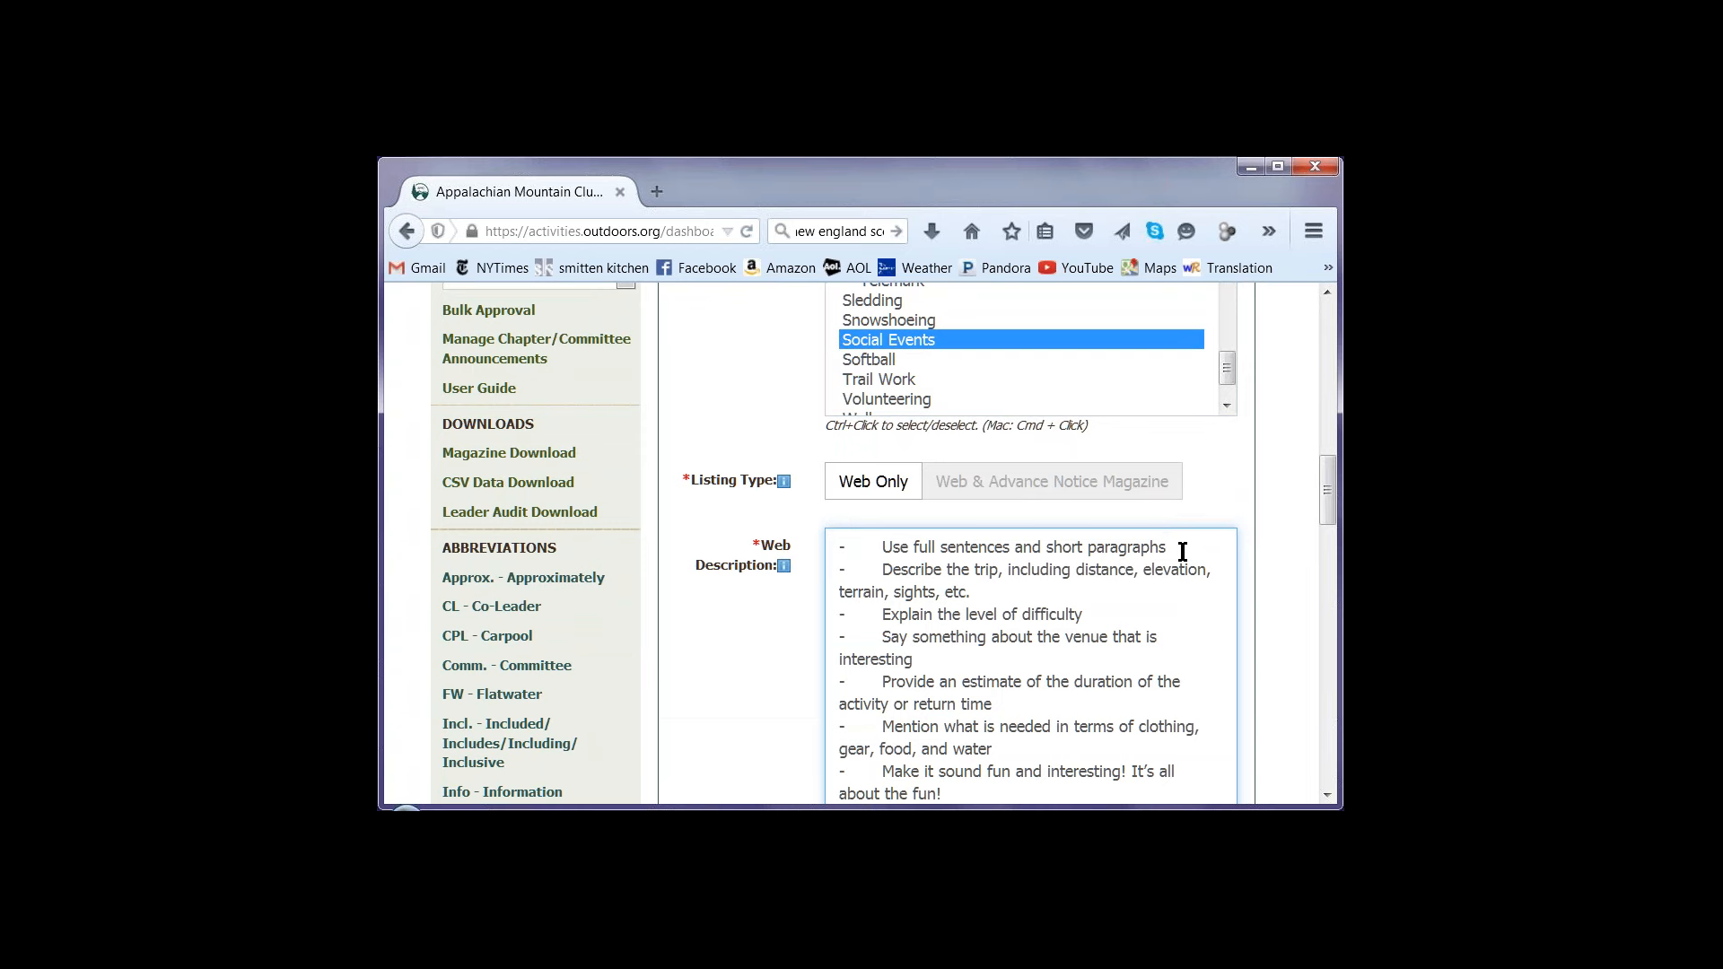
key("Return")
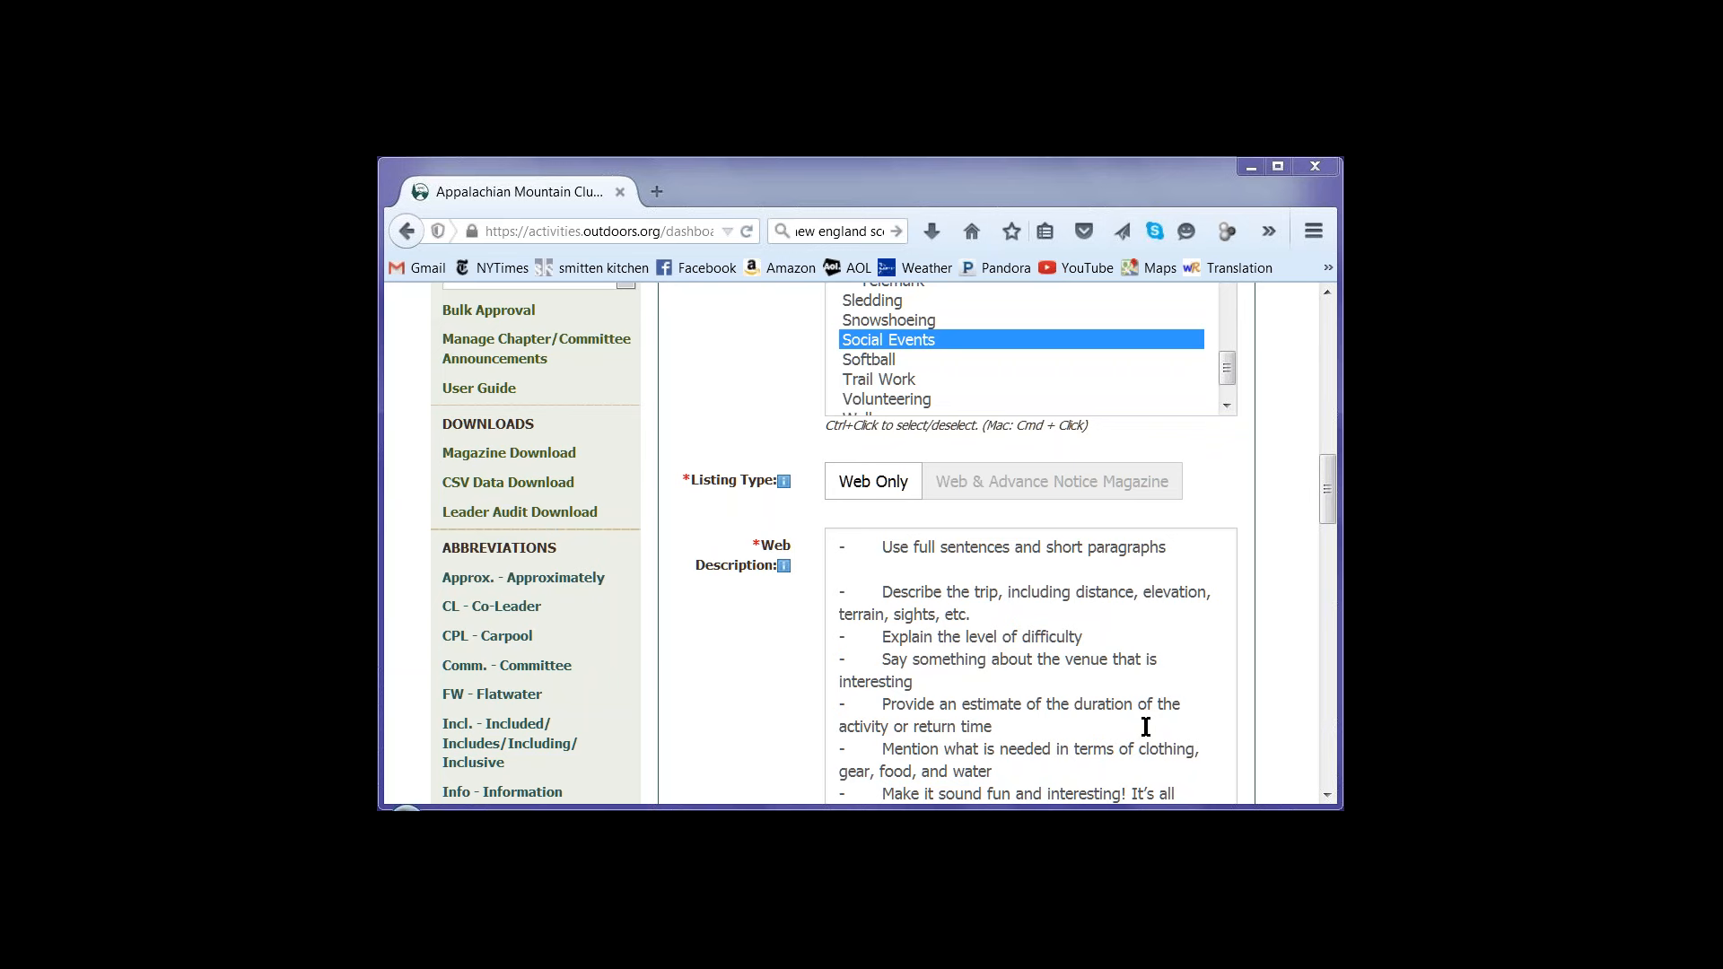
left_click(1115, 772)
scroll(1139, 768, "down", 1)
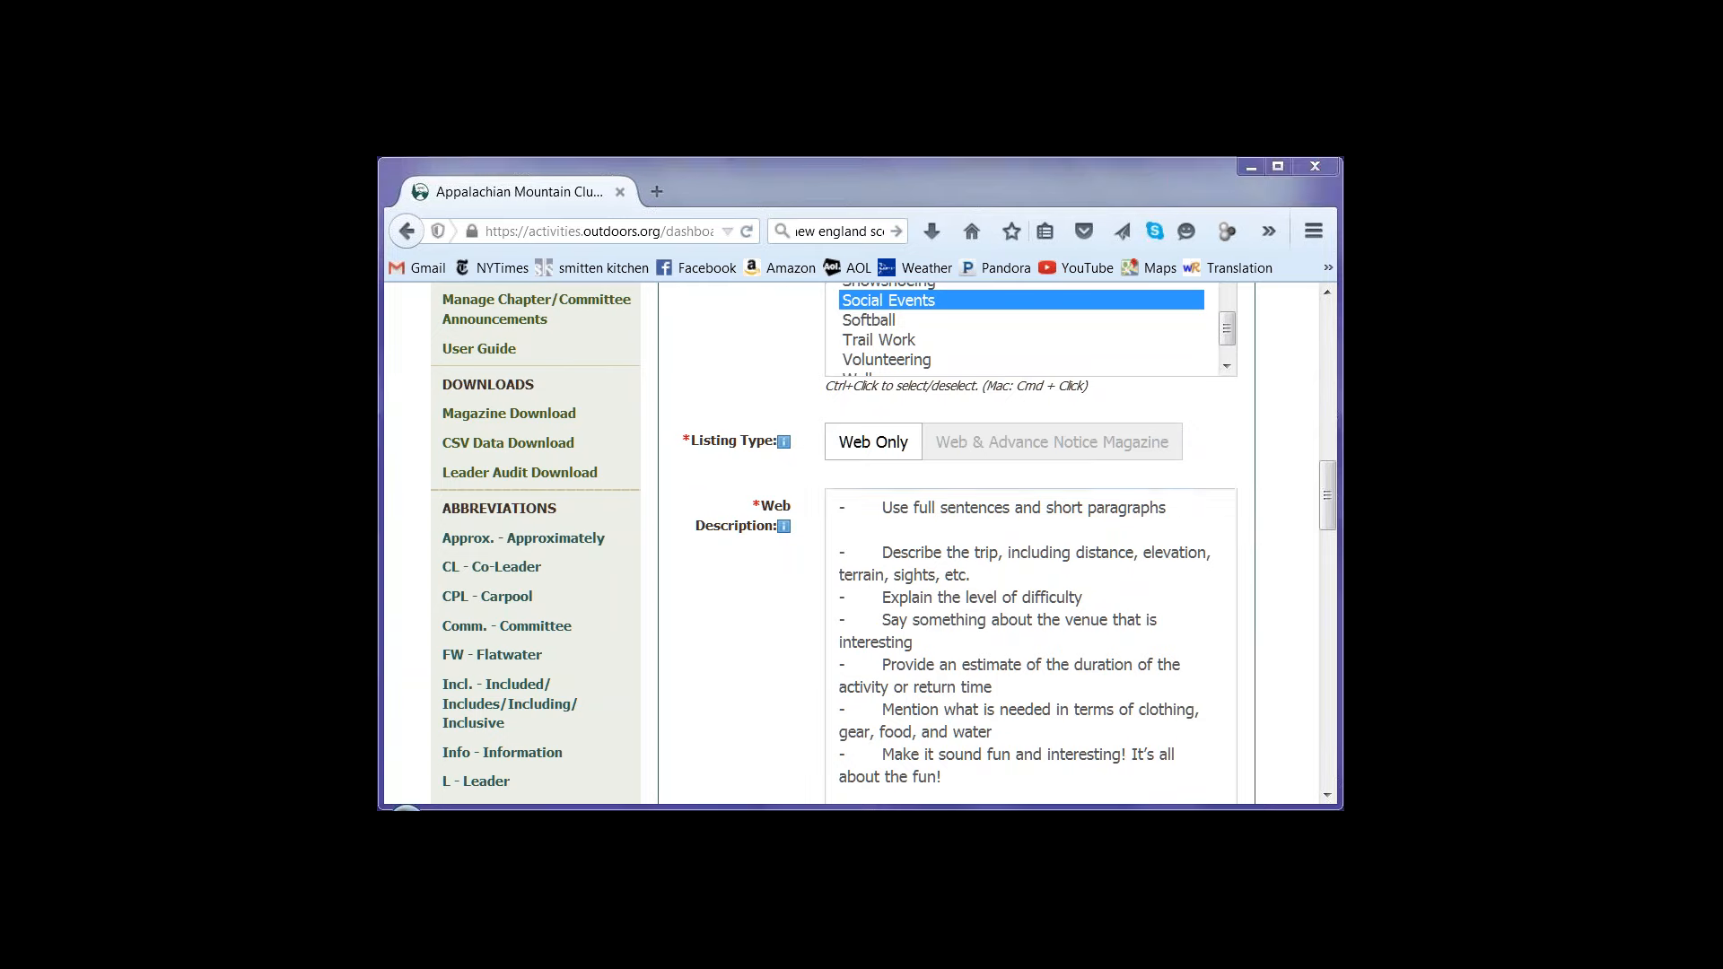
Look up the trip leader by last name and assign the matching person as Leader 1
left_click(1328, 795)
left_click(1330, 797)
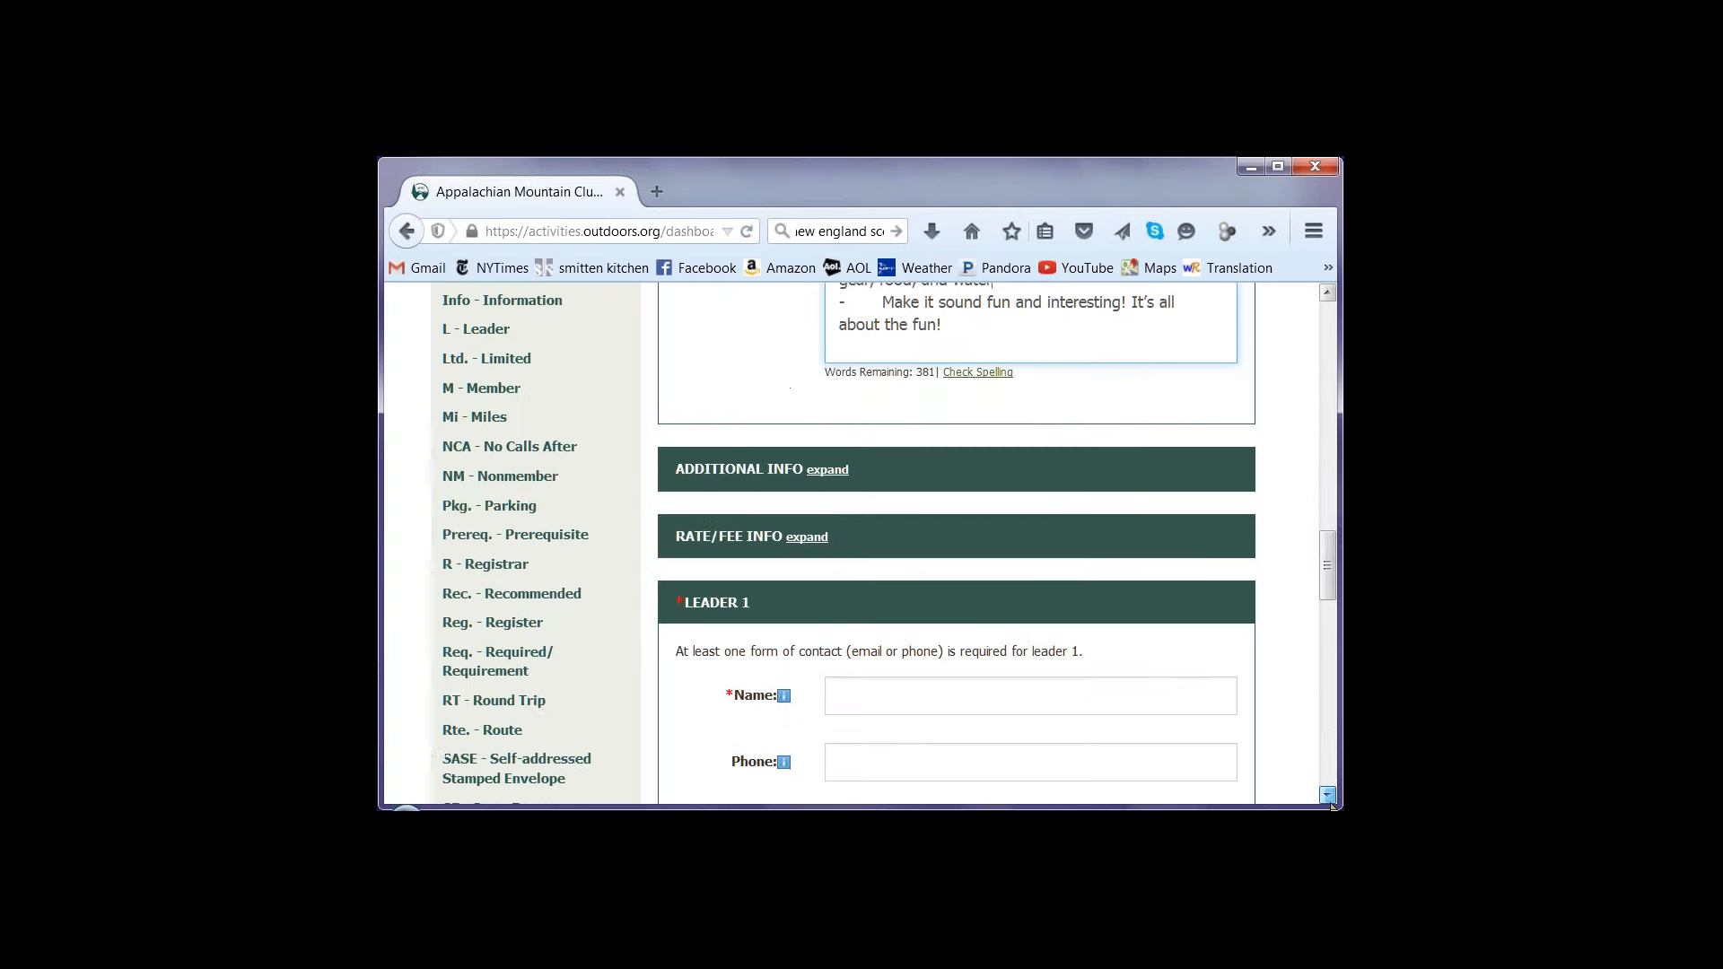
left_click(1327, 795)
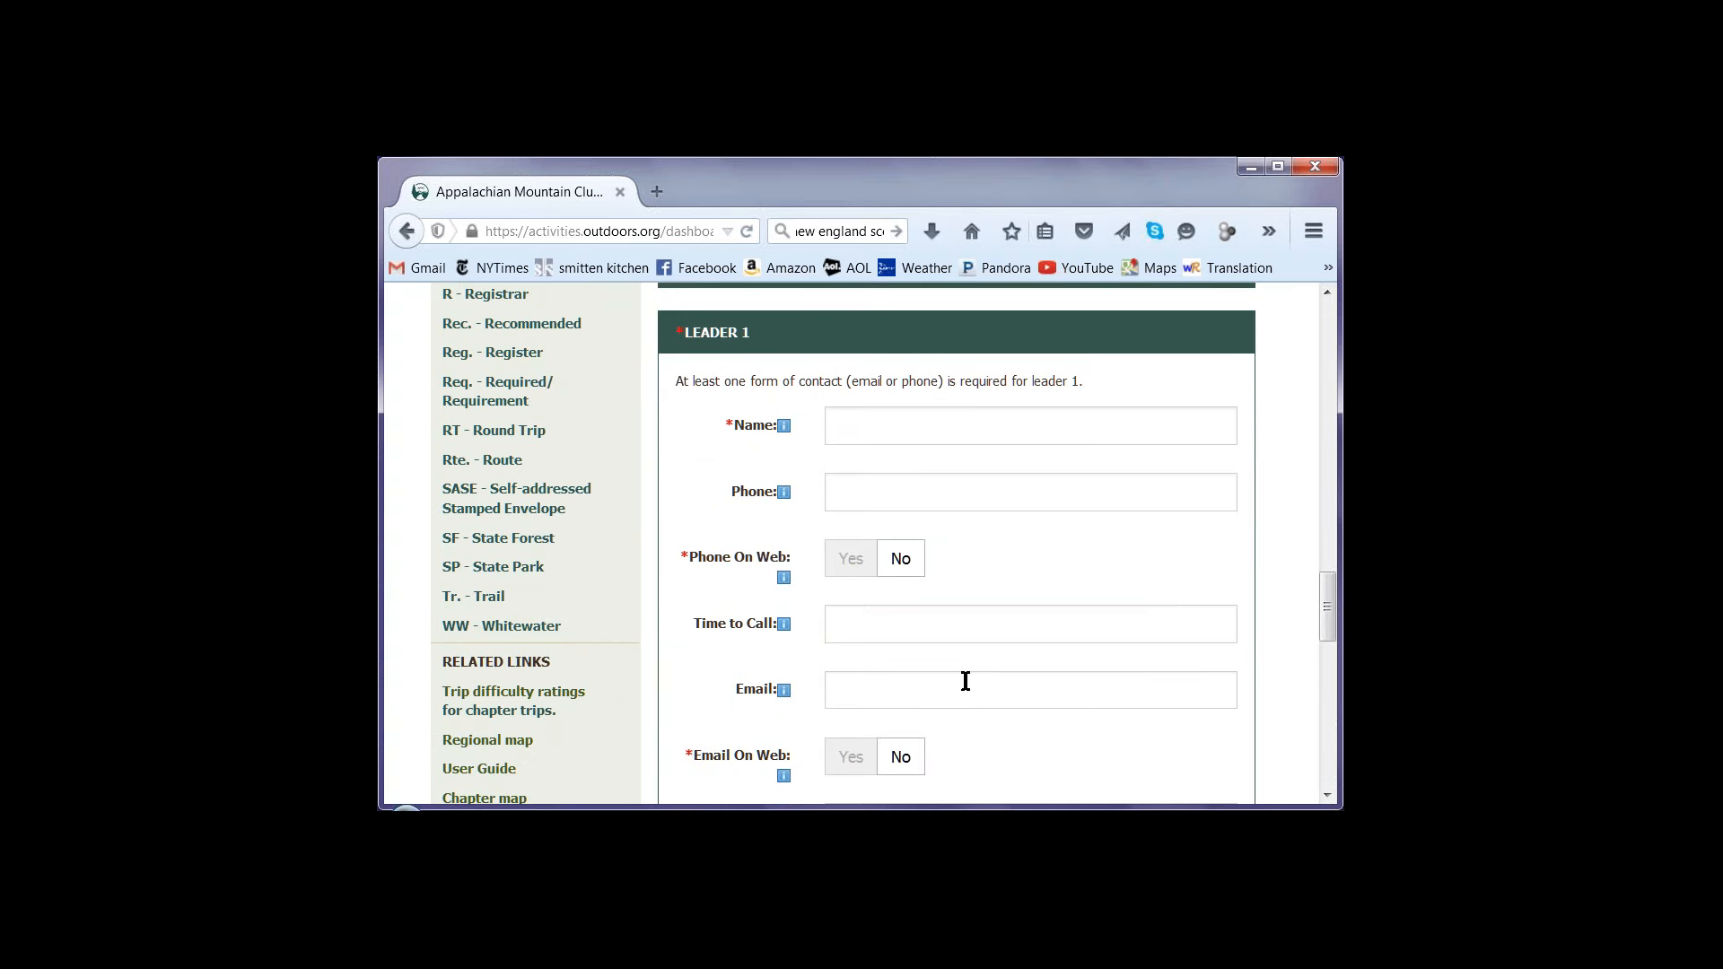
left_click(876, 417)
type("sos")
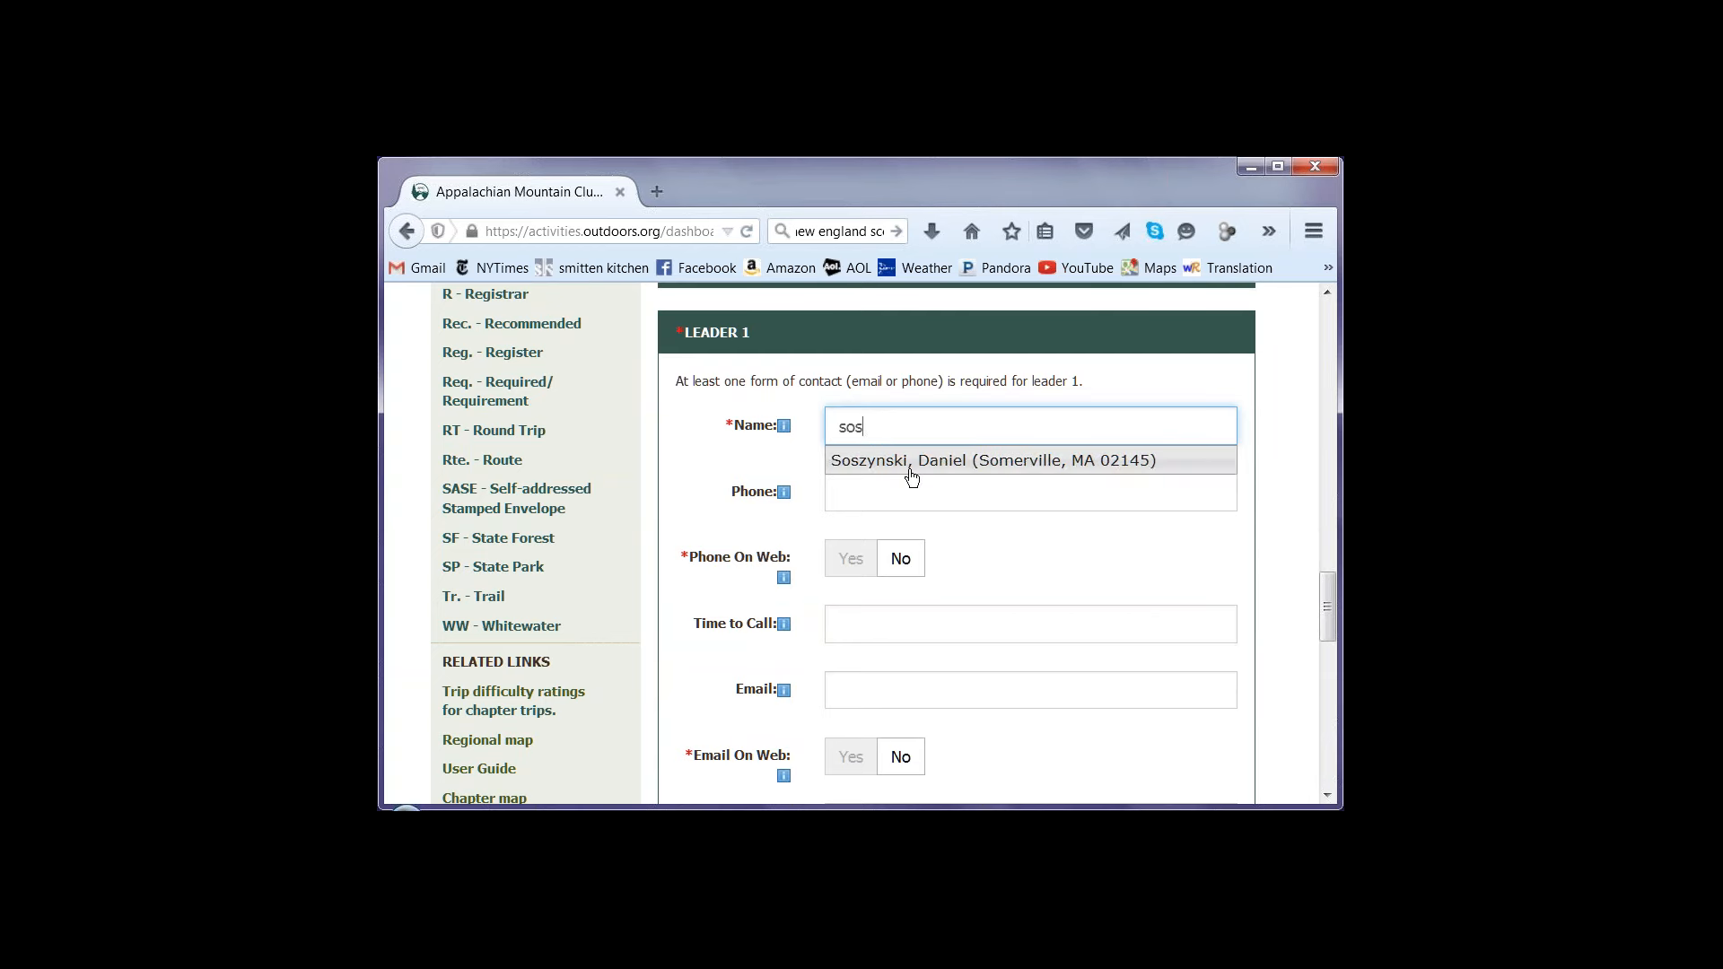
left_click(912, 473)
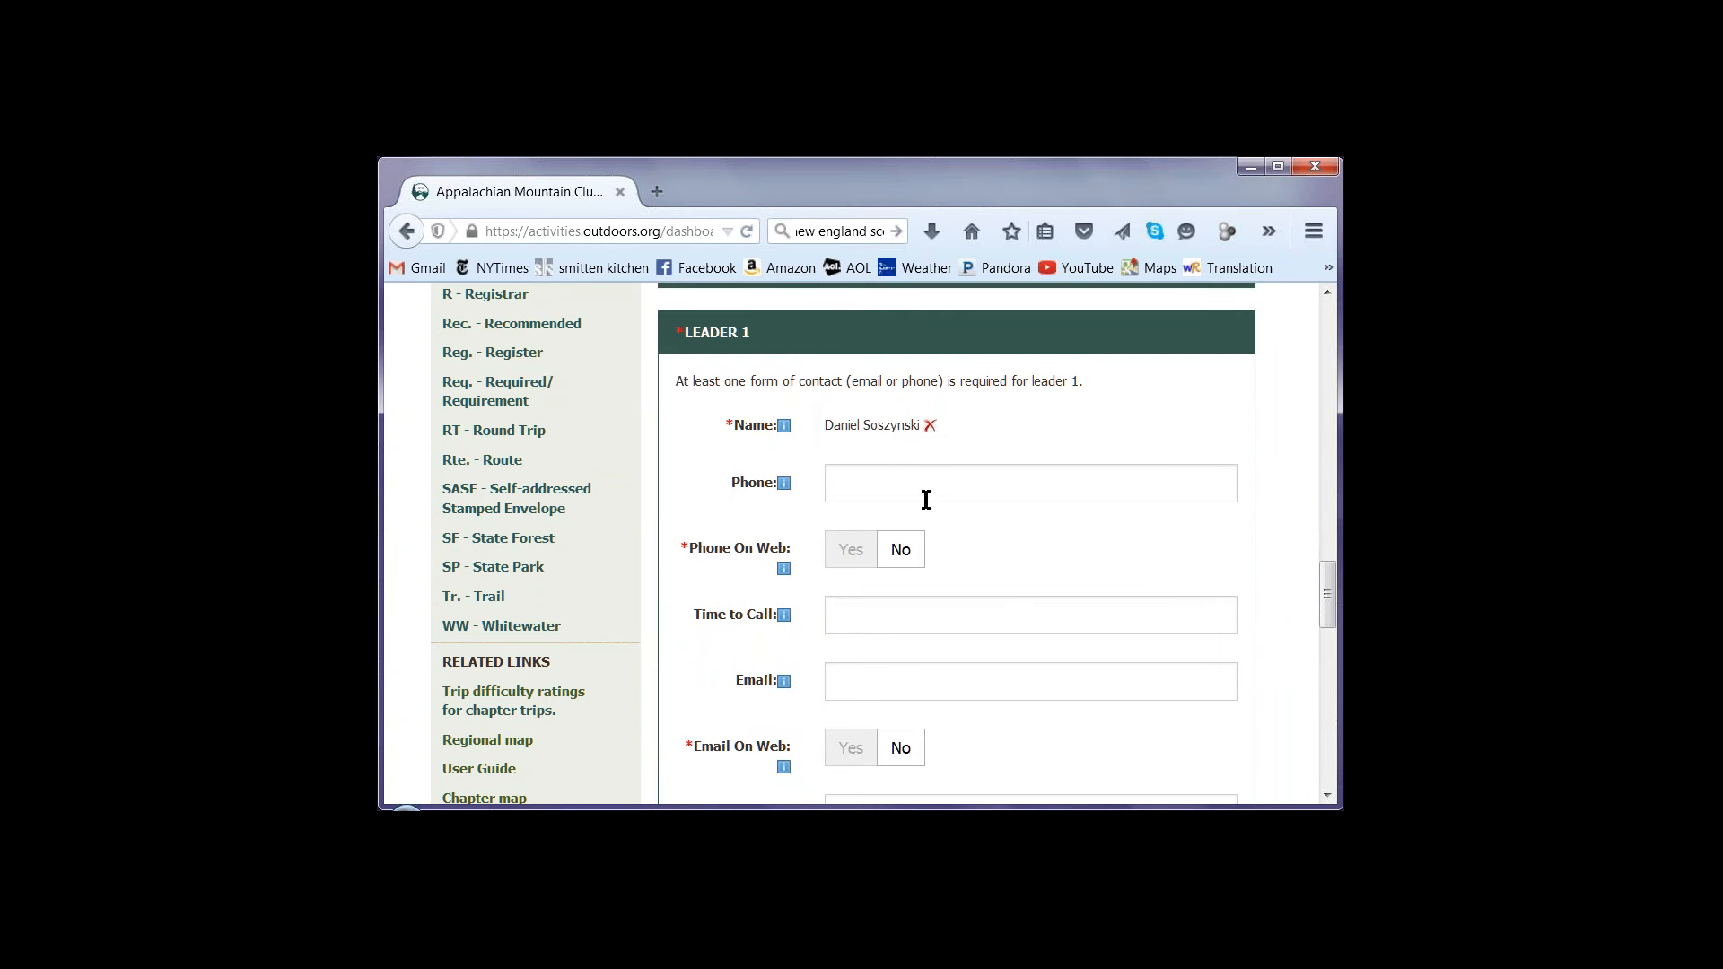
Look over the remaining Leader 1 fields, then expand Additional Info and review its optional fields
scroll(1207, 758, "down", 3)
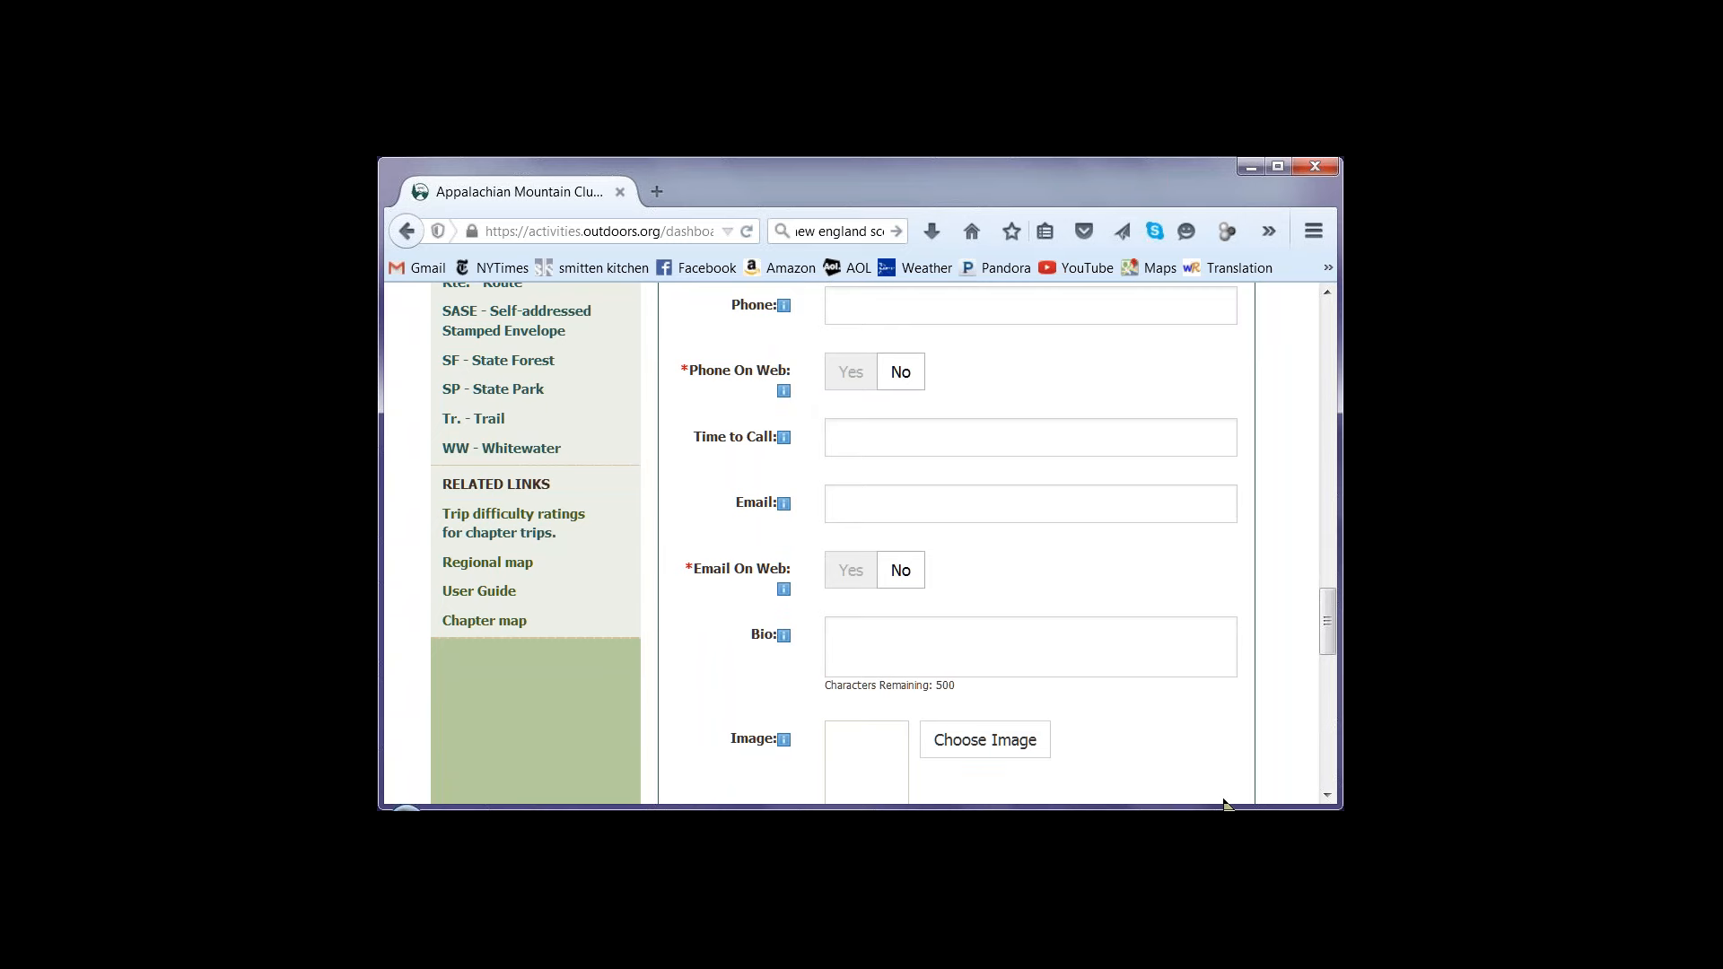
left_click_drag(1326, 619, 1320, 562)
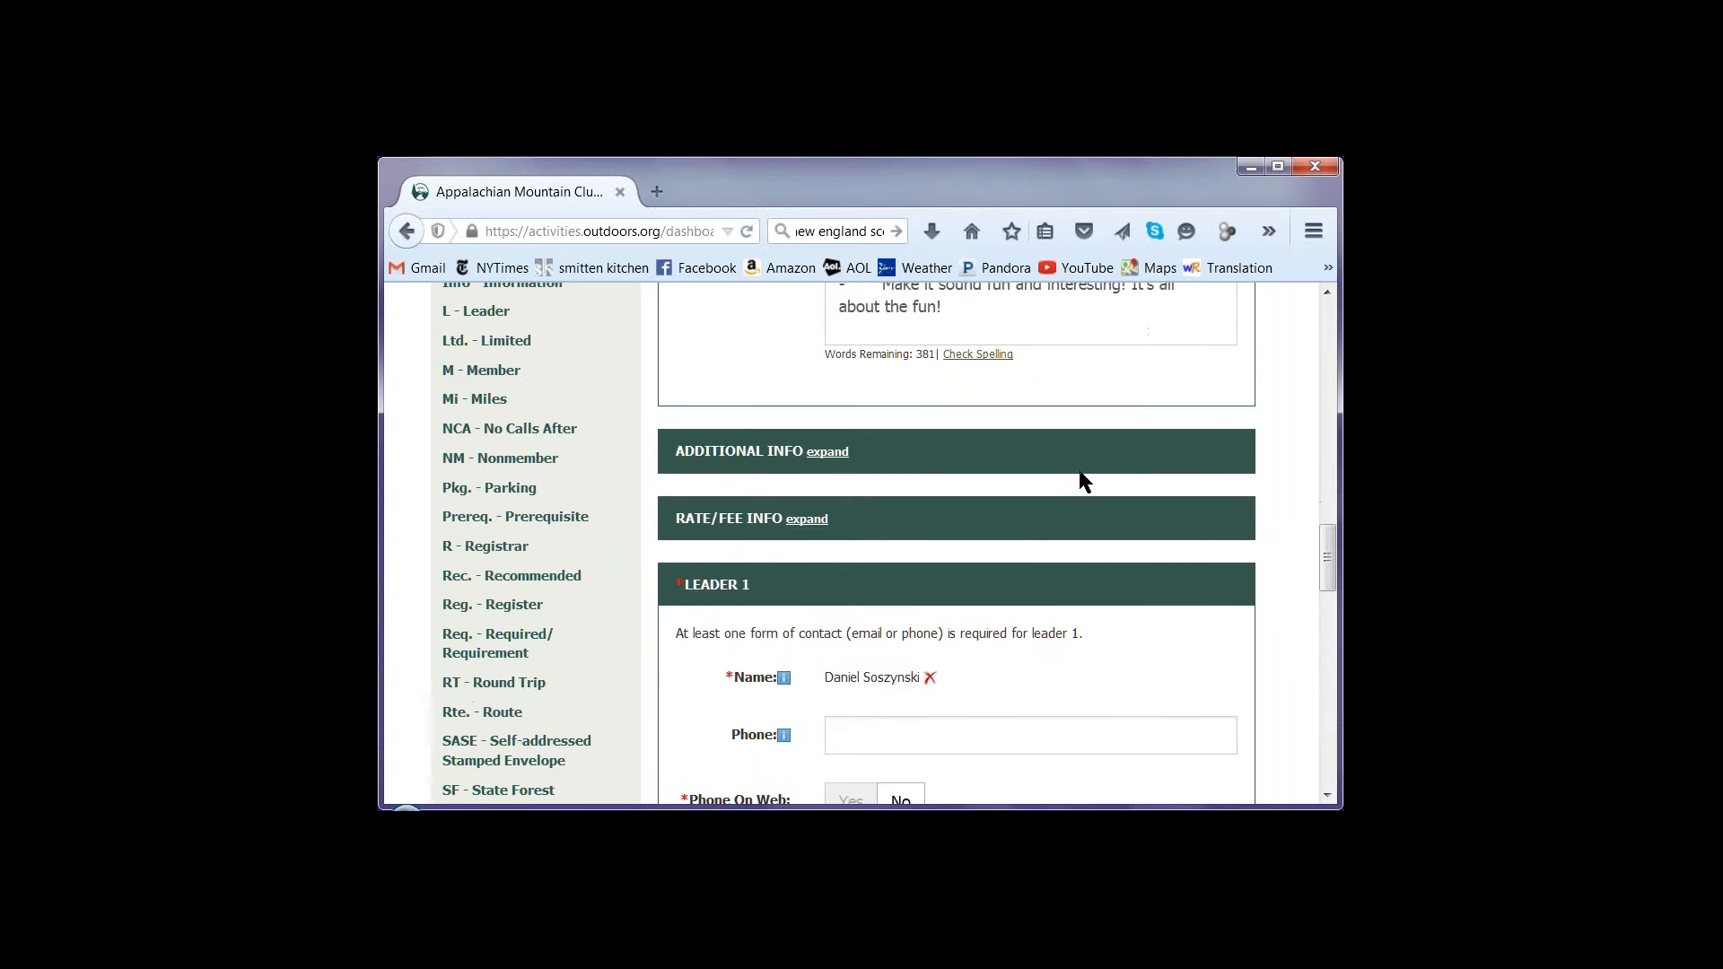
left_click(830, 451)
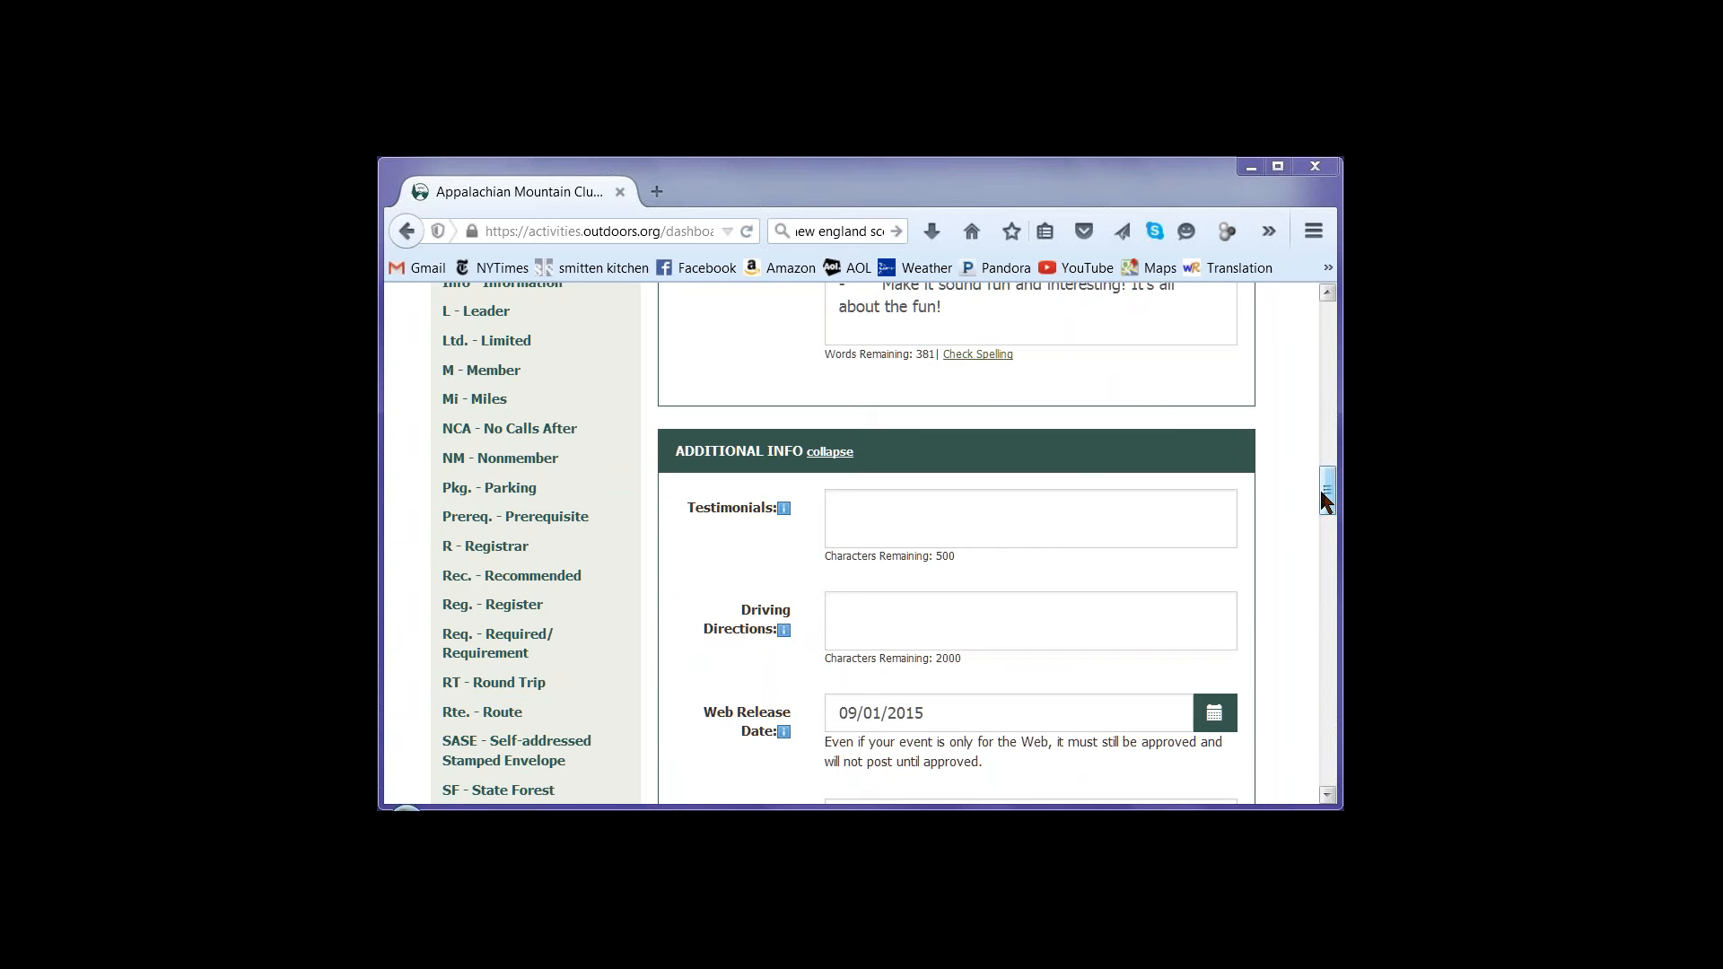
left_click_drag(1318, 490, 1327, 561)
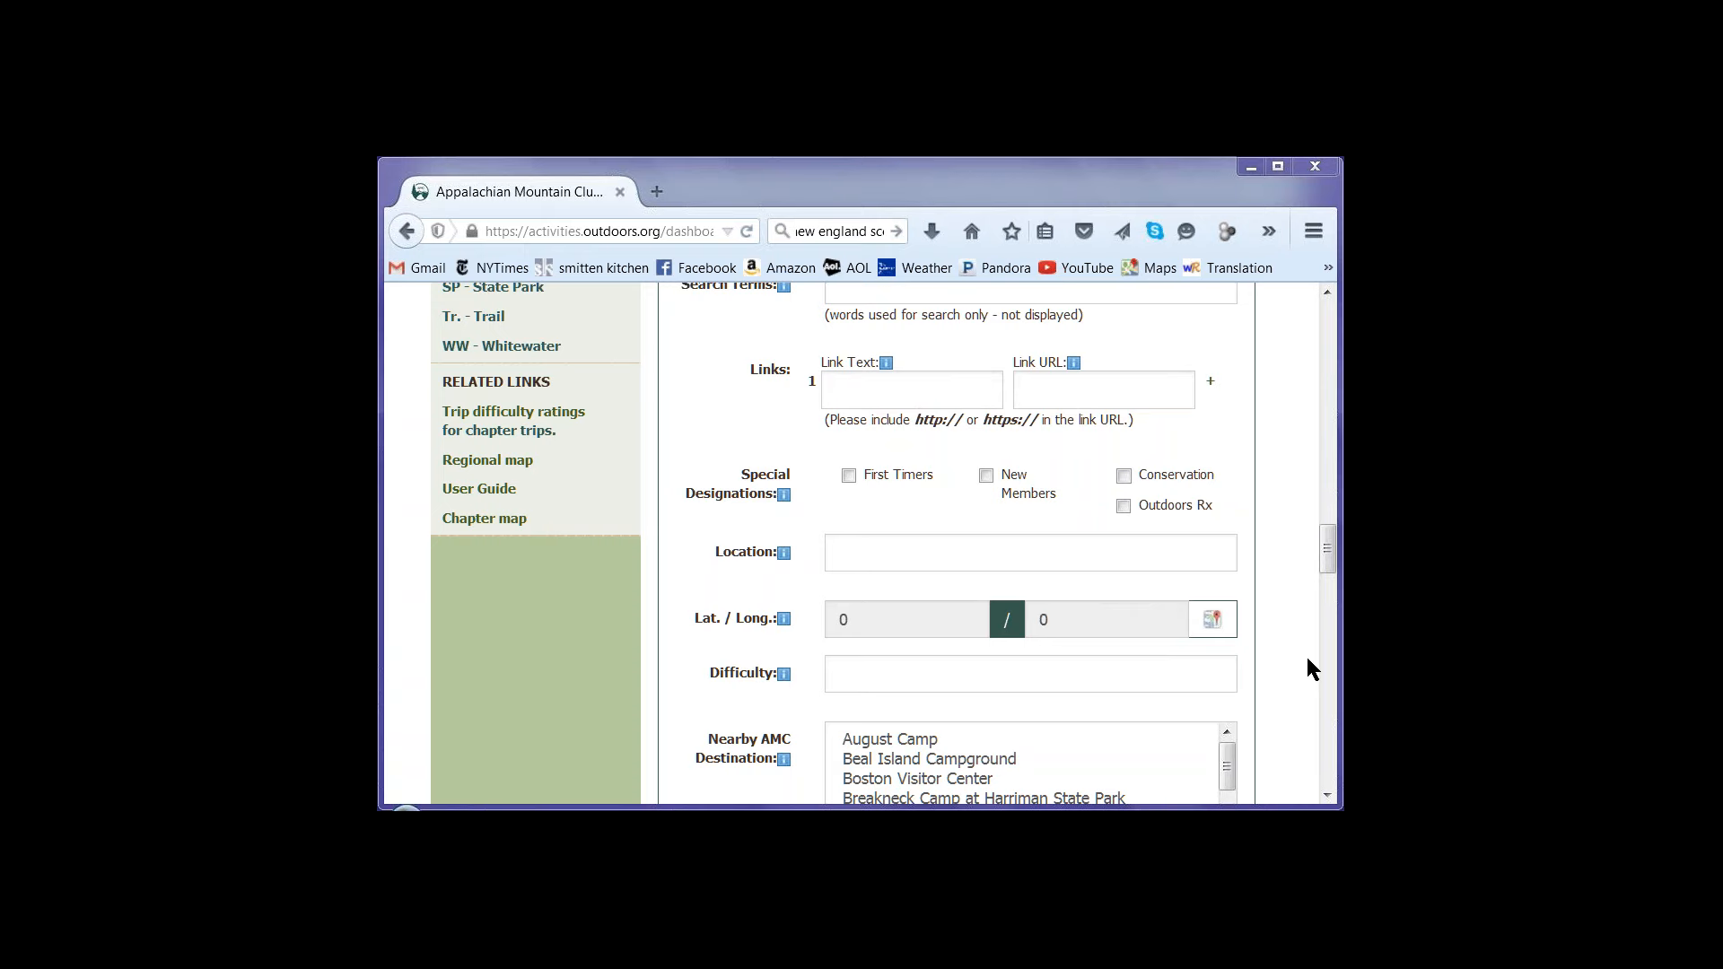
Review the available registration options for the event without choosing one
left_click_drag(1327, 549, 1319, 735)
left_click(1101, 438)
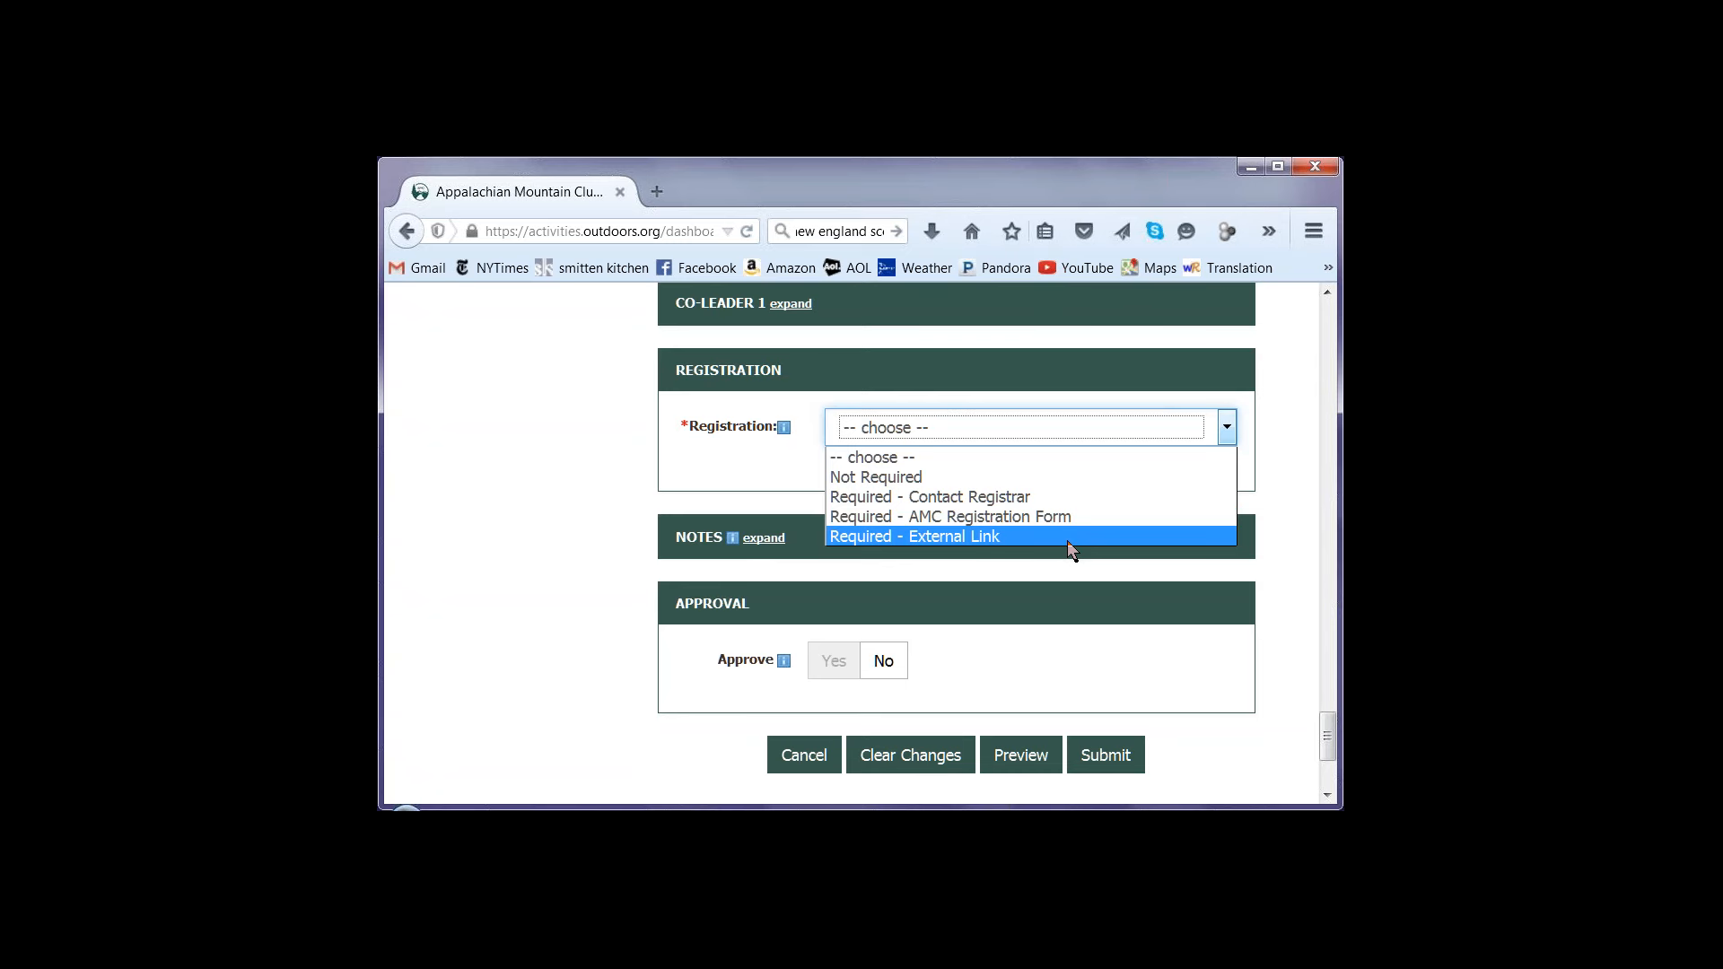
left_click(1155, 670)
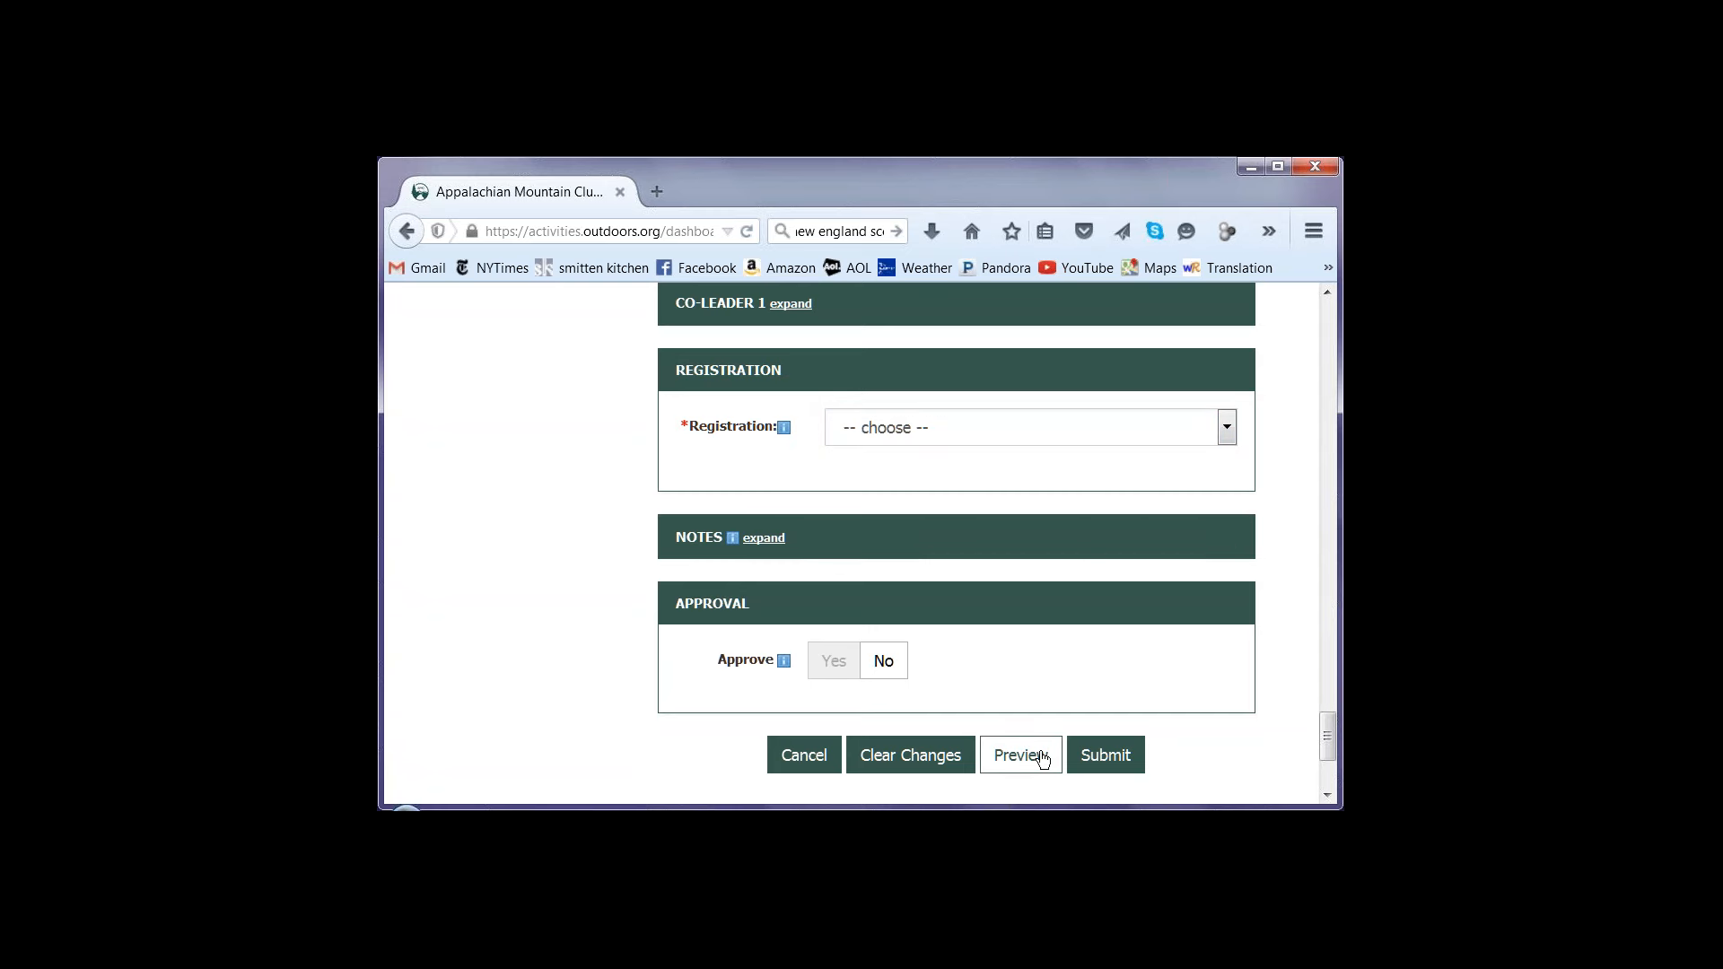